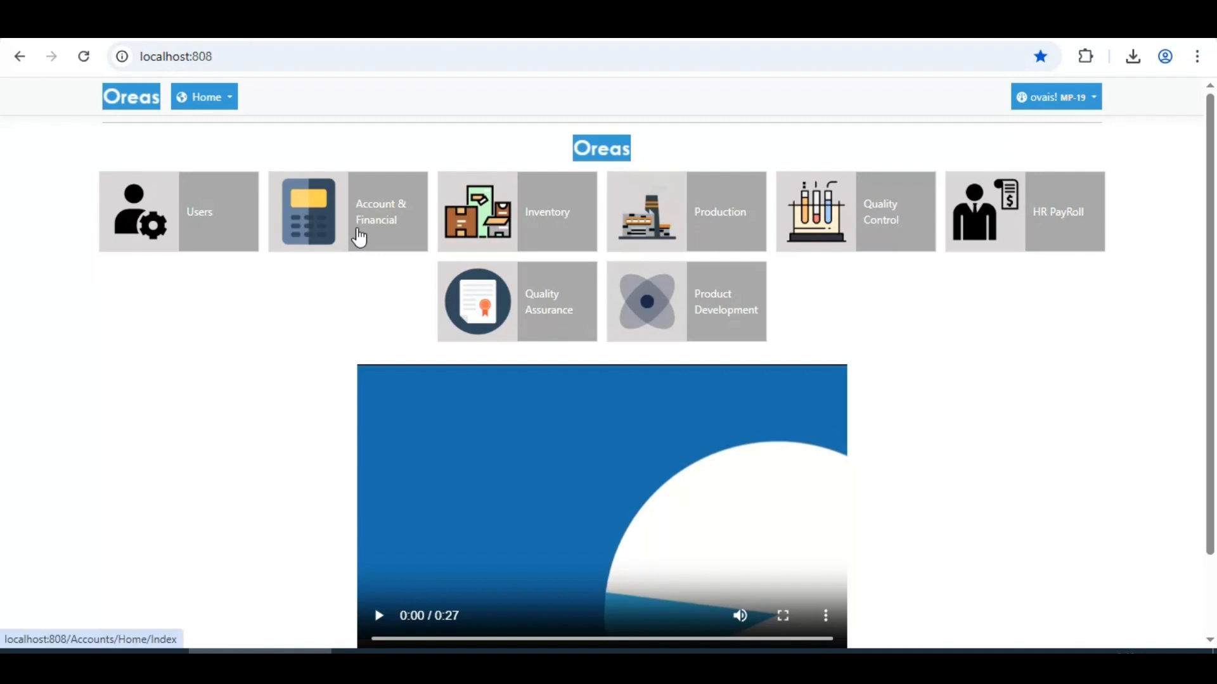
Open the Purchase Note invoice list in the Account & Financial module.
{"action": "left_click", "coordinate": [358, 233]}
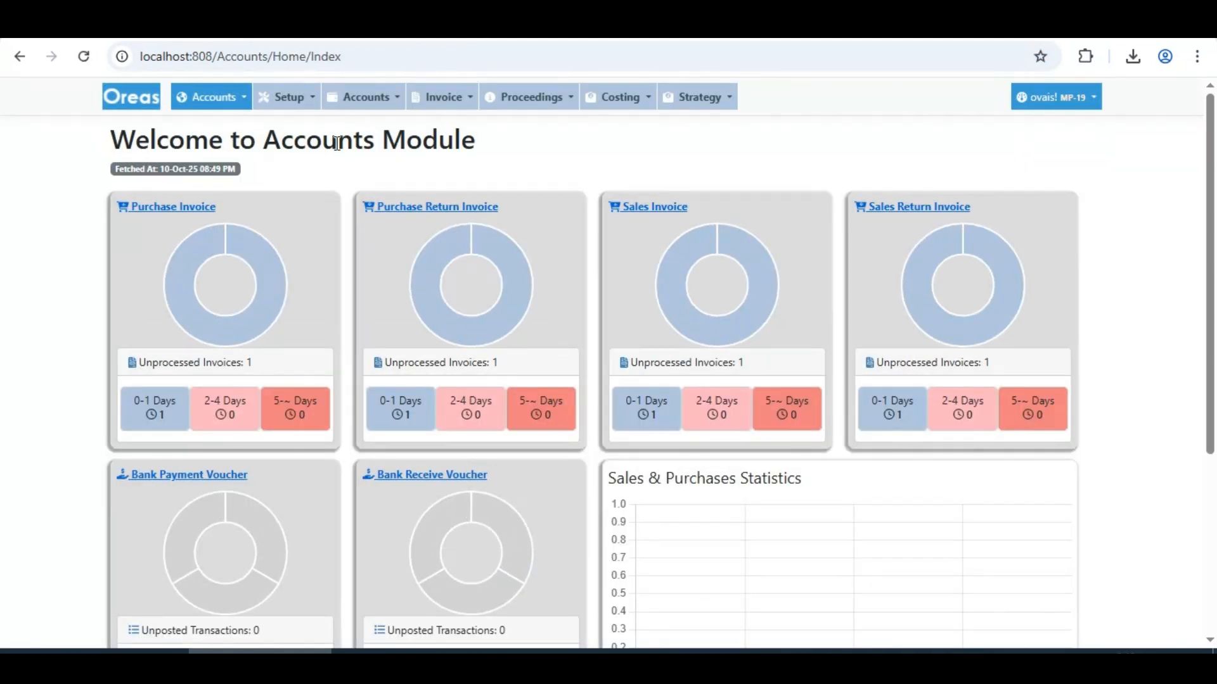
{"action": "left_click", "coordinate": [462, 106]}
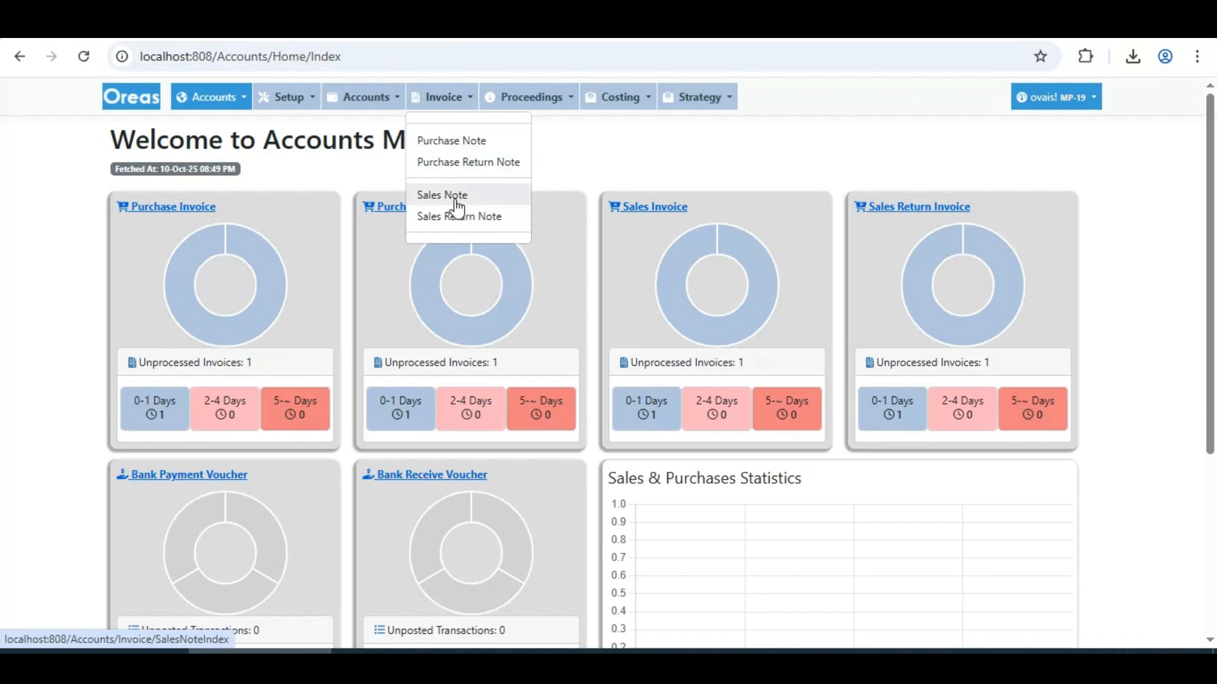
{"action": "left_click", "coordinate": [480, 147]}
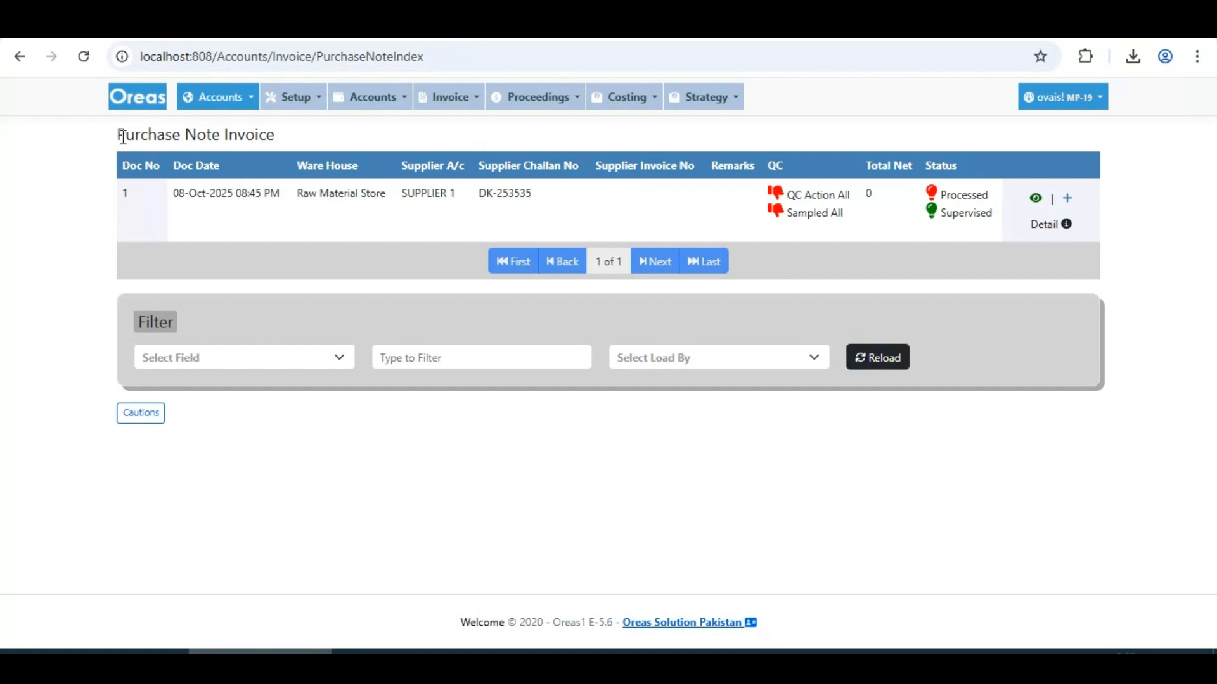
Examine the purchase note's document number, date, warehouse, supplier account and supplier challan number.
{"action": "left_click_drag", "start_coordinate": [122, 136], "coordinate": [297, 149]}
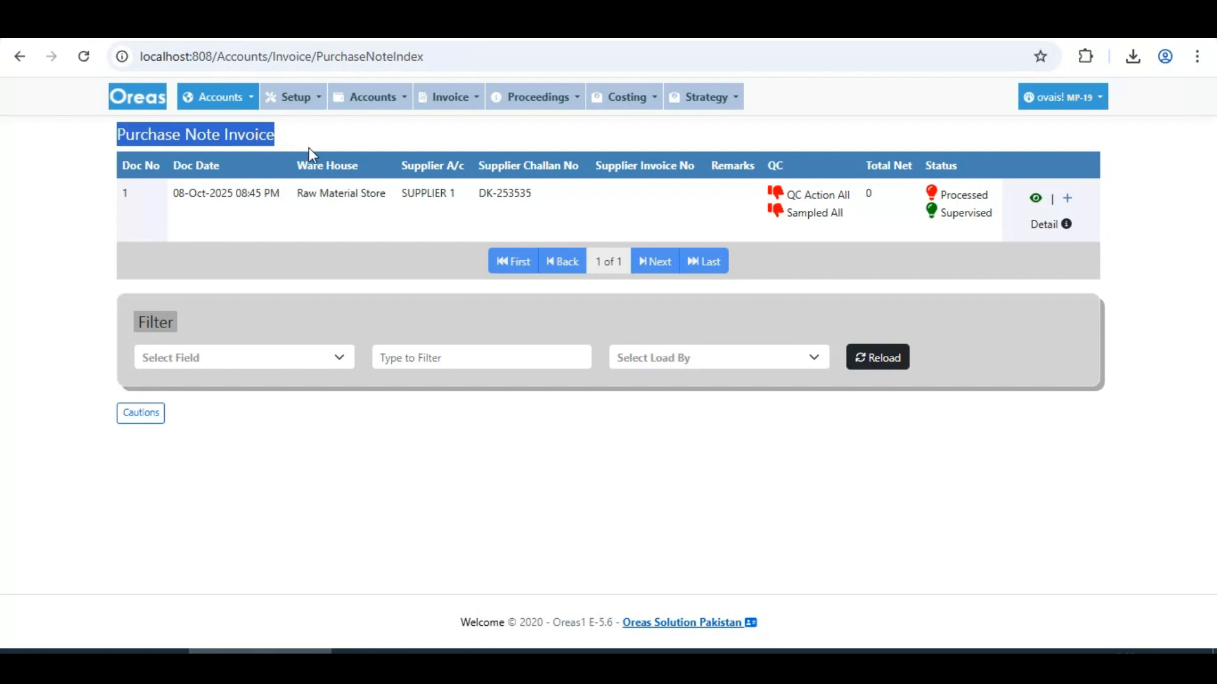
{"action": "left_click", "coordinate": [182, 193]}
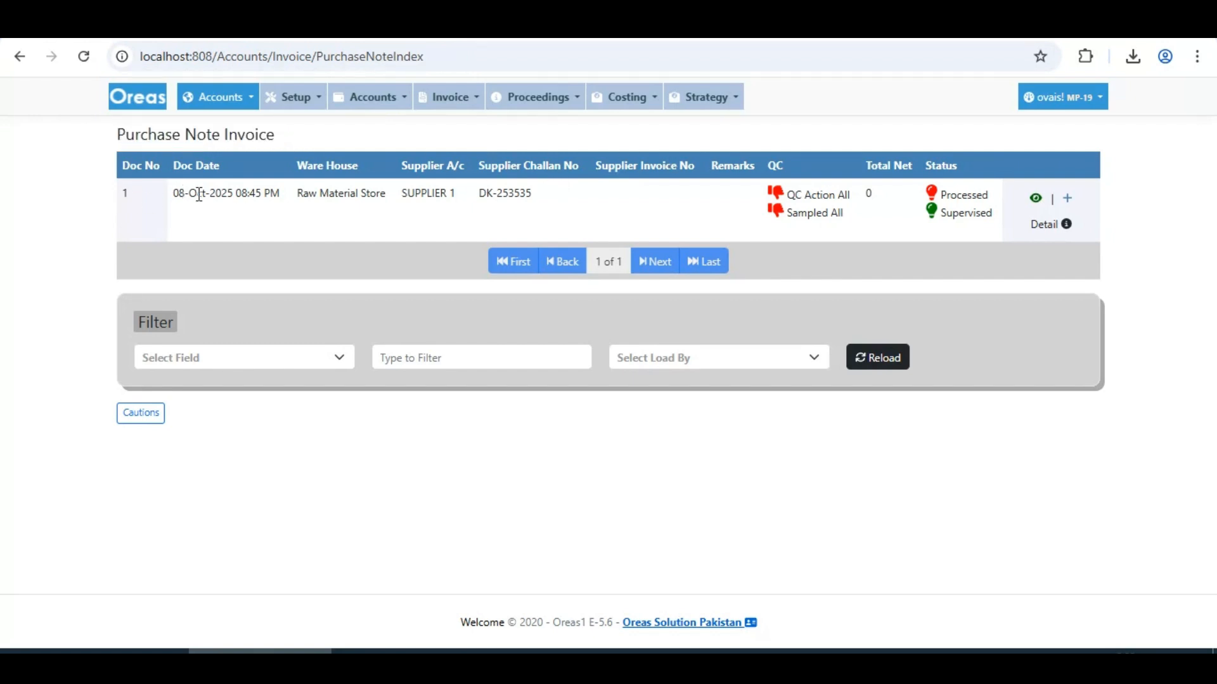
{"action": "left_click_drag", "start_coordinate": [125, 190], "coordinate": [384, 223]}
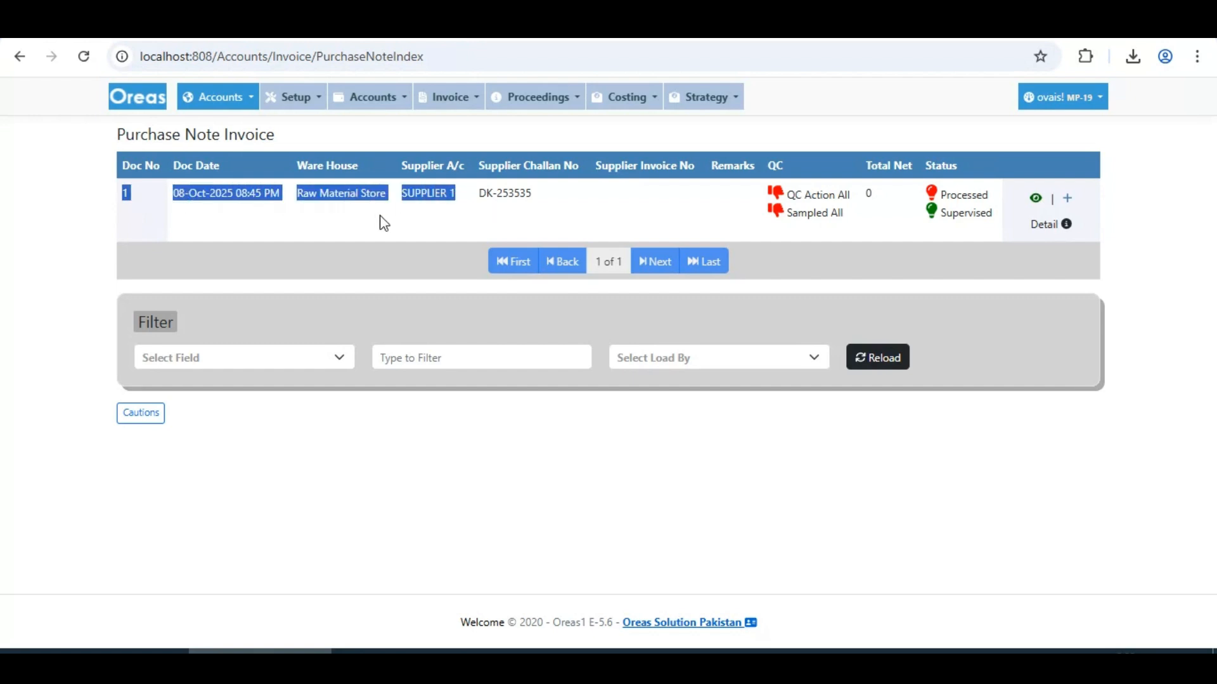
{"action": "left_click", "coordinate": [384, 223]}
{"action": "left_click_drag", "start_coordinate": [176, 193], "coordinate": [286, 200]}
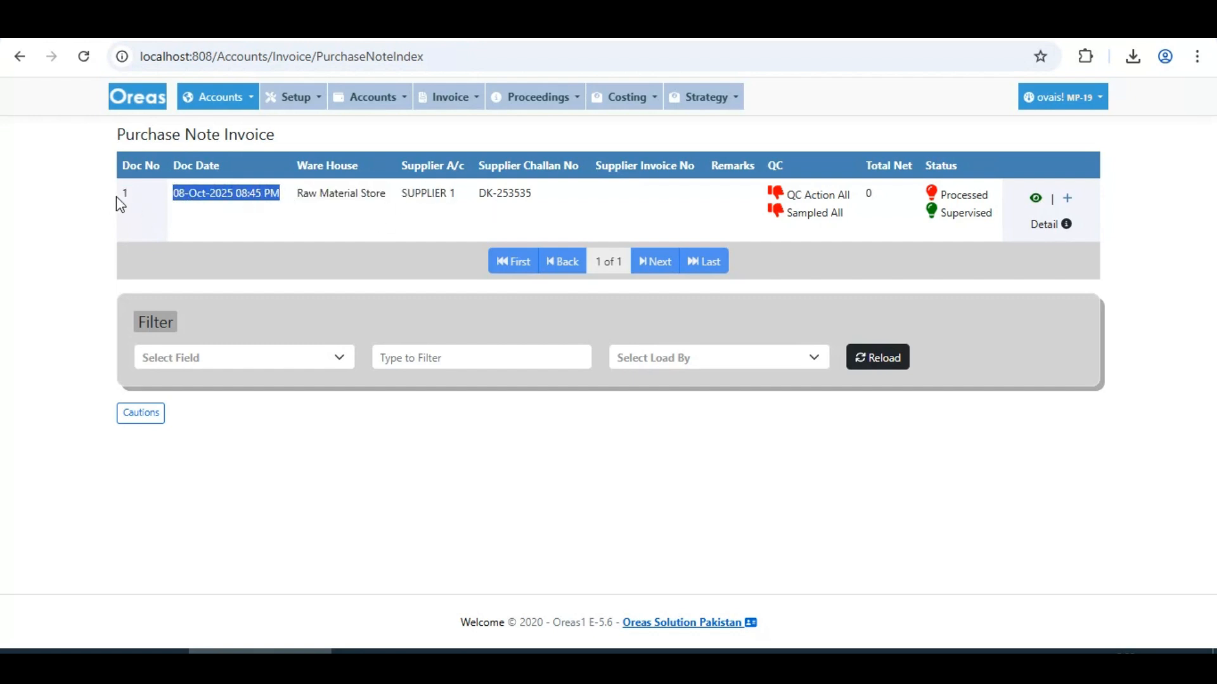
{"action": "double_click", "coordinate": [335, 196]}
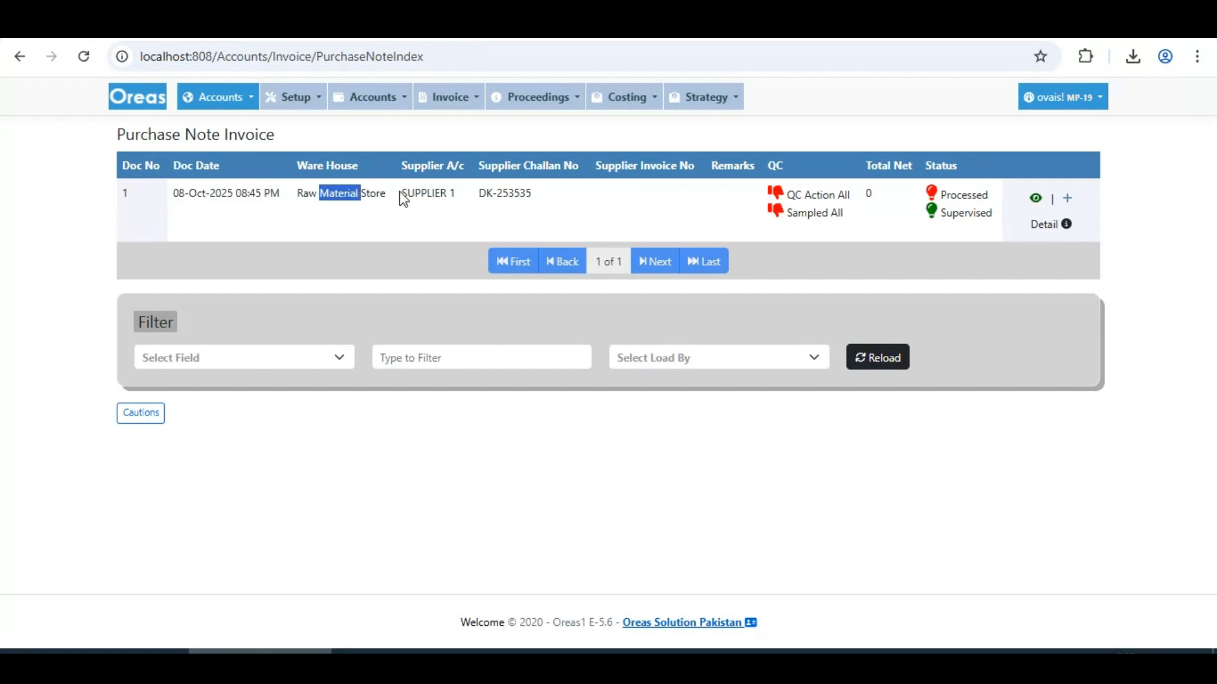
{"action": "left_click_drag", "start_coordinate": [401, 195], "coordinate": [459, 196]}
{"action": "double_click", "coordinate": [507, 195]}
Examine the purchase note's Supervised and Processed status and its QC indicators for action and sampling.
{"action": "double_click", "coordinate": [956, 215]}
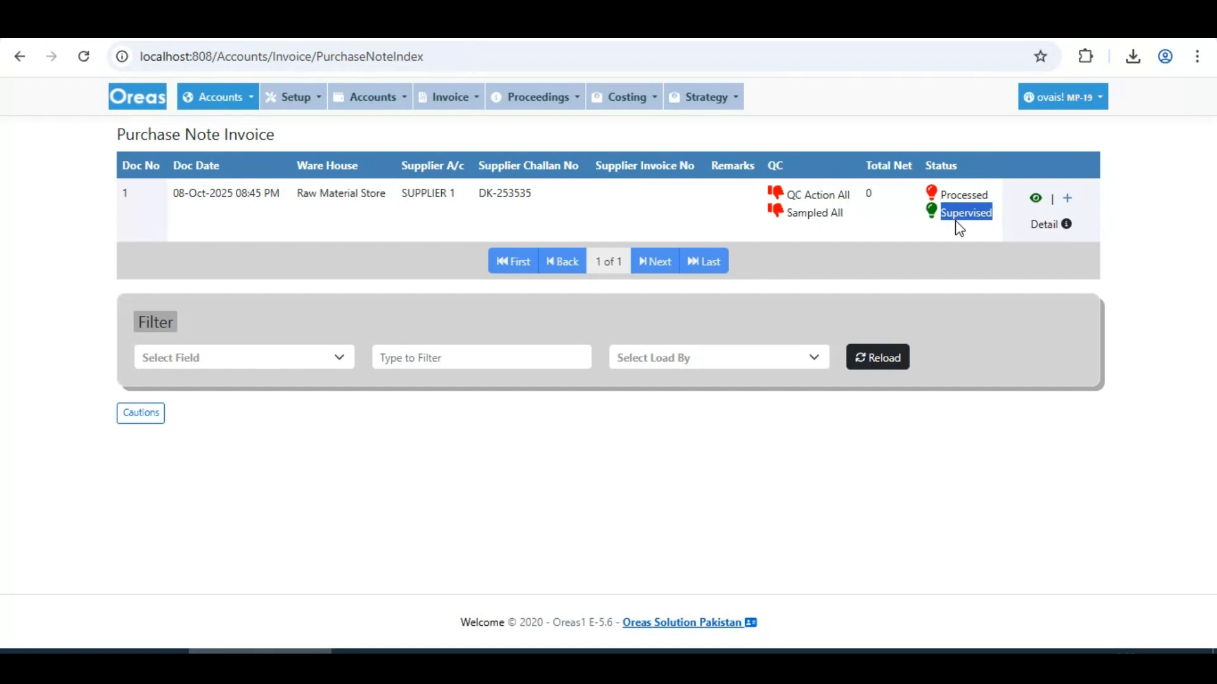
{"action": "left_click", "coordinate": [960, 226]}
{"action": "double_click", "coordinate": [968, 213]}
{"action": "double_click", "coordinate": [974, 196]}
{"action": "left_click", "coordinate": [972, 213]}
{"action": "double_click", "coordinate": [973, 197]}
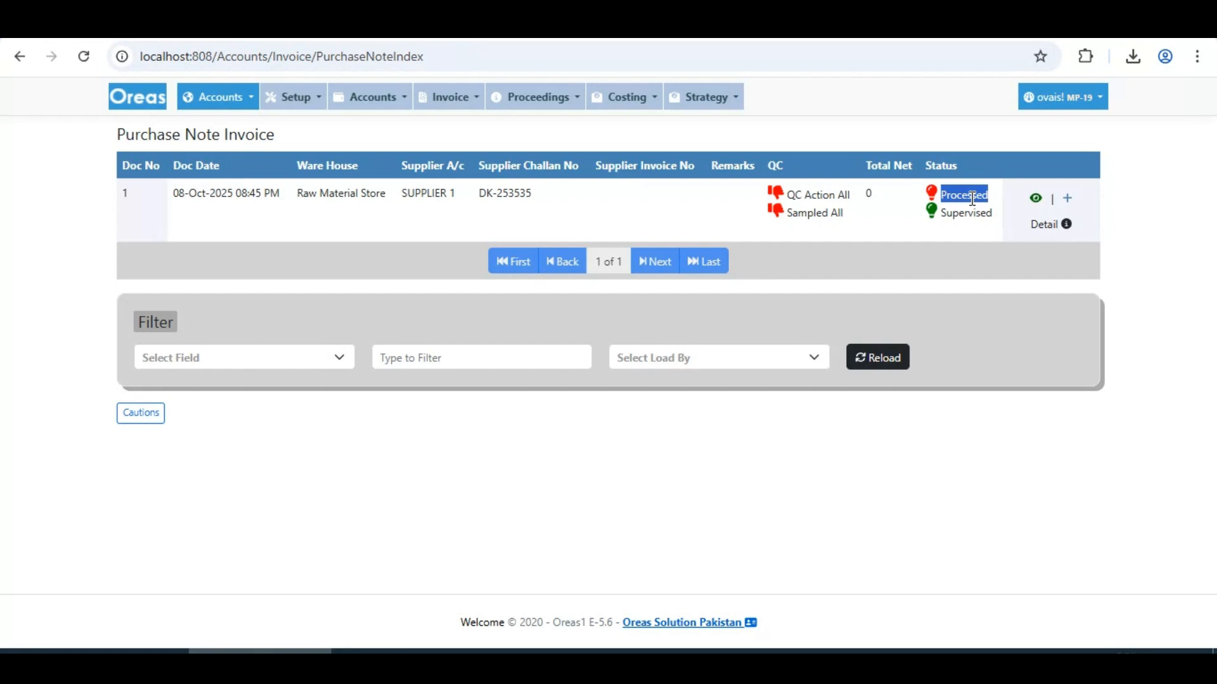
{"action": "left_click_drag", "start_coordinate": [772, 220], "coordinate": [855, 220]}
{"action": "left_click", "coordinate": [803, 217]}
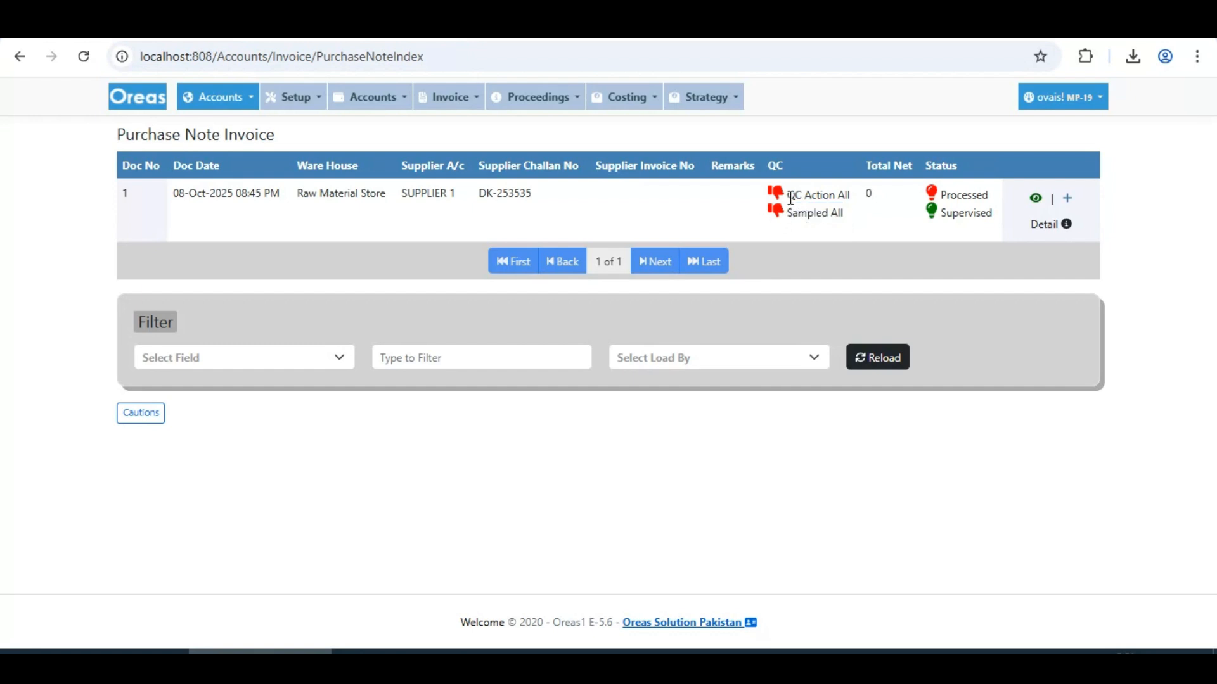
{"action": "left_click_drag", "start_coordinate": [785, 195], "coordinate": [856, 204]}
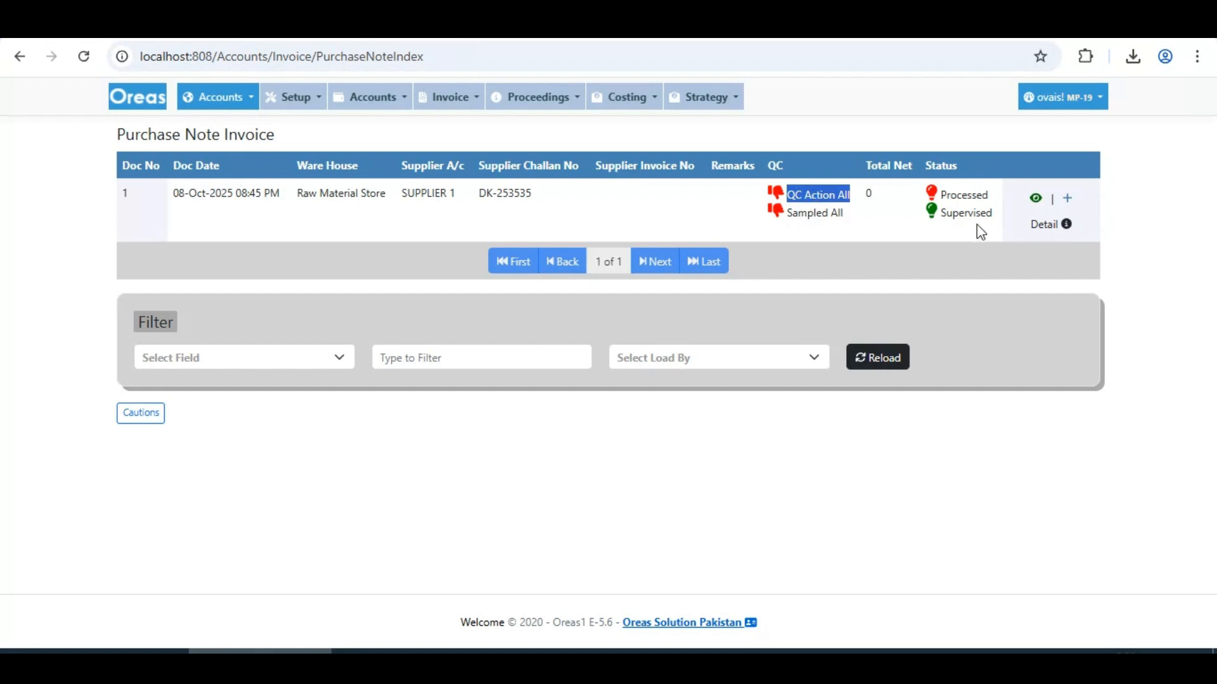
Open the purchase note's detail and review the product line's QC result, name, reference, quantity and amounts.
{"action": "left_click", "coordinate": [1046, 225]}
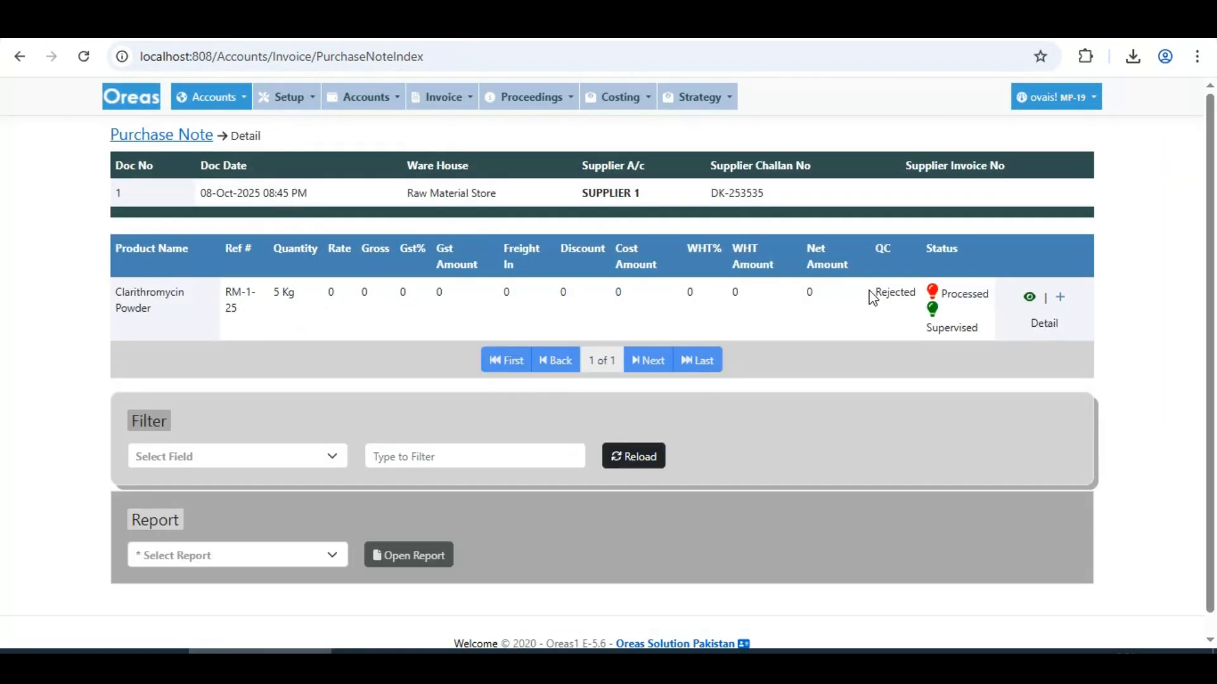
{"action": "left_click_drag", "start_coordinate": [875, 248], "coordinate": [887, 287]}
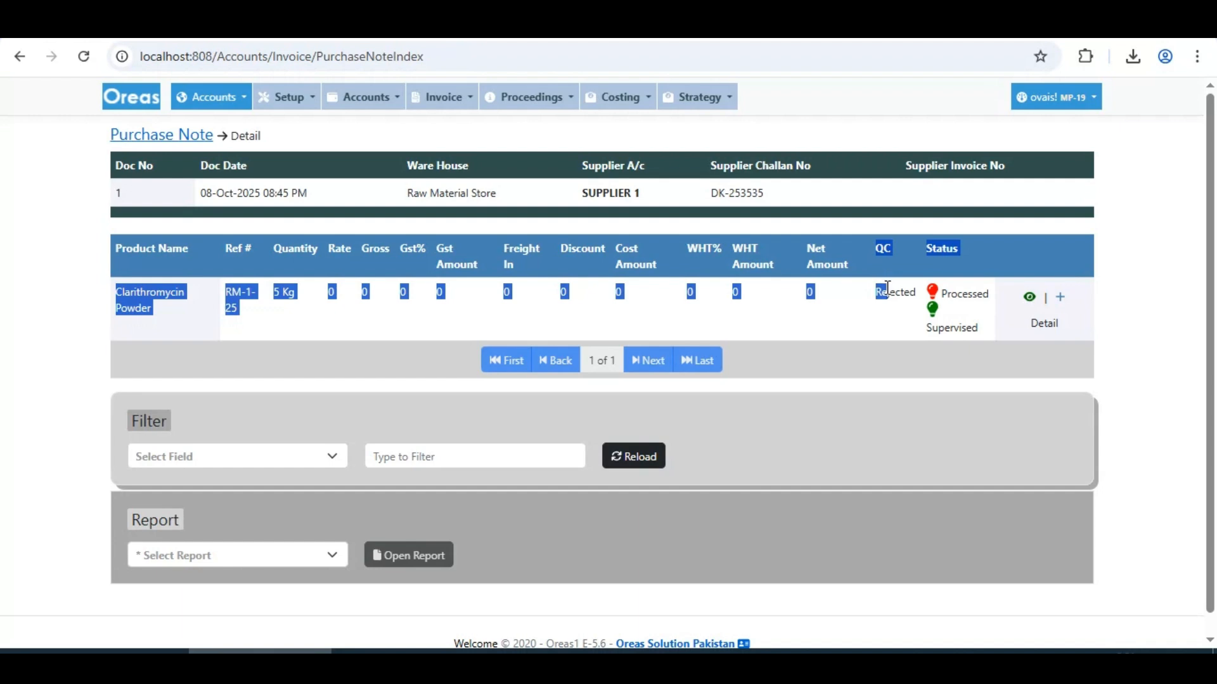
{"action": "left_click", "coordinate": [887, 288]}
{"action": "double_click", "coordinate": [890, 294]}
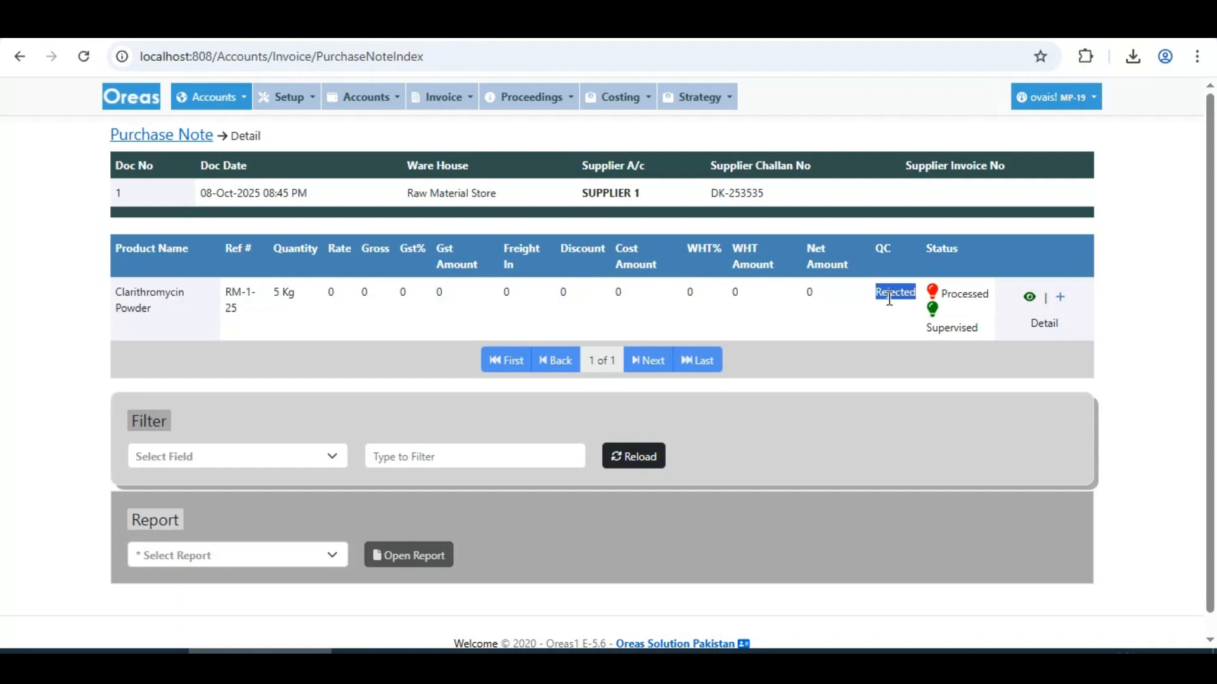
{"action": "left_click_drag", "start_coordinate": [115, 293], "coordinate": [242, 293]}
{"action": "left_click", "coordinate": [144, 303]}
{"action": "left_click_drag", "start_coordinate": [239, 307], "coordinate": [229, 292]}
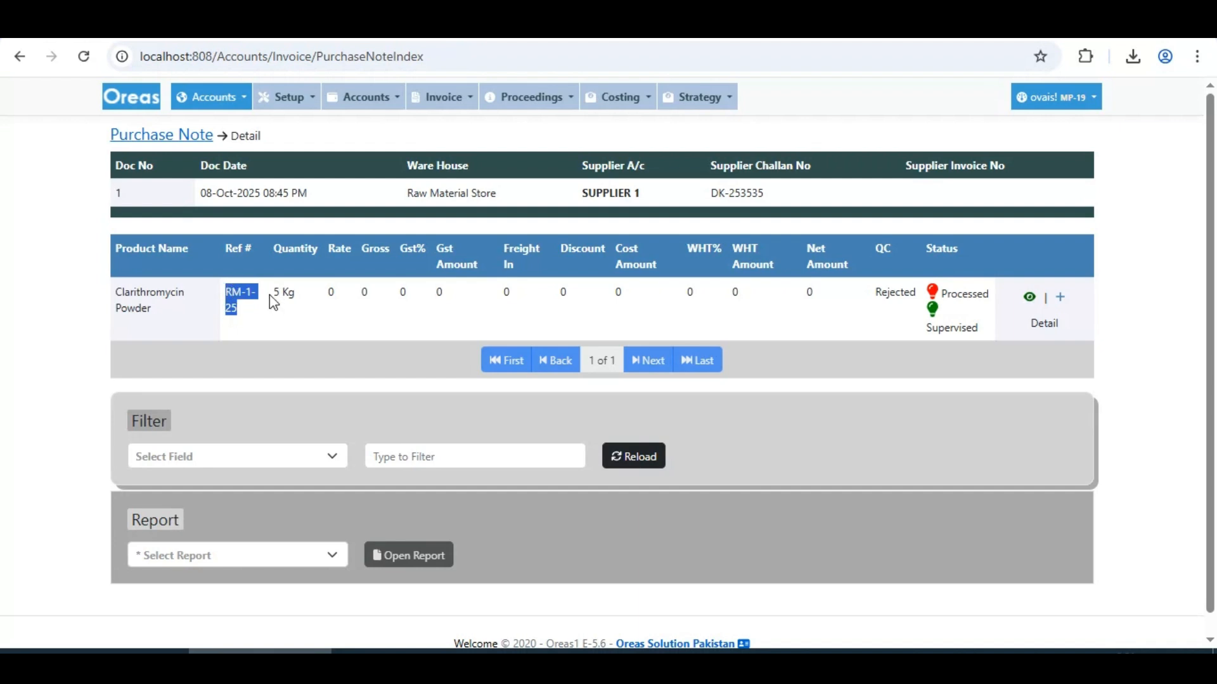
{"action": "left_click_drag", "start_coordinate": [274, 294], "coordinate": [830, 301]}
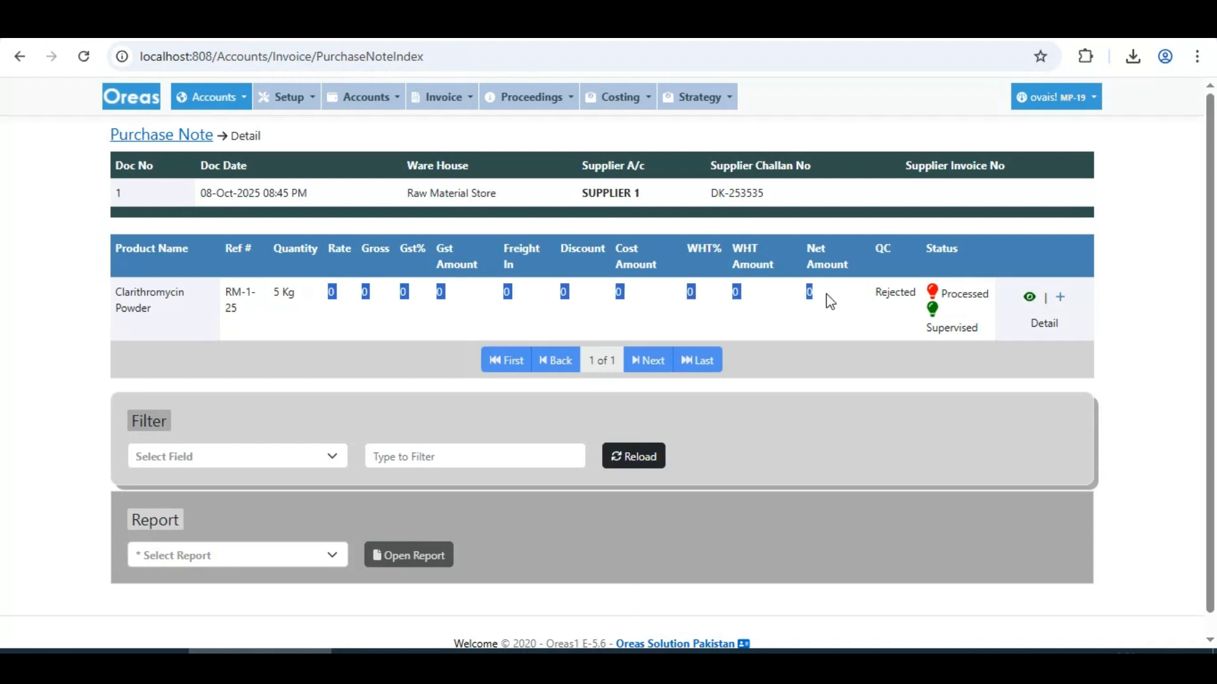
{"action": "left_click", "coordinate": [792, 334]}
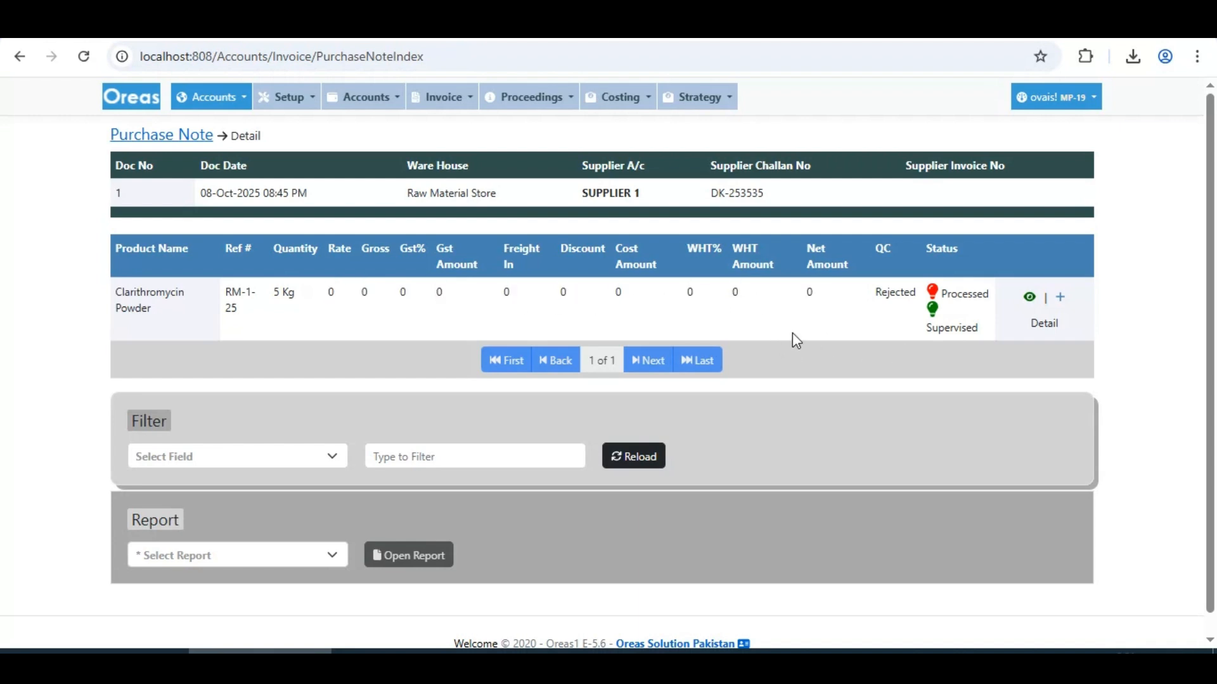
Open the invoice entry form for the Clarithromycin Powder line and review its product, quantity, reference and remarks fields.
{"action": "left_click", "coordinate": [1062, 302]}
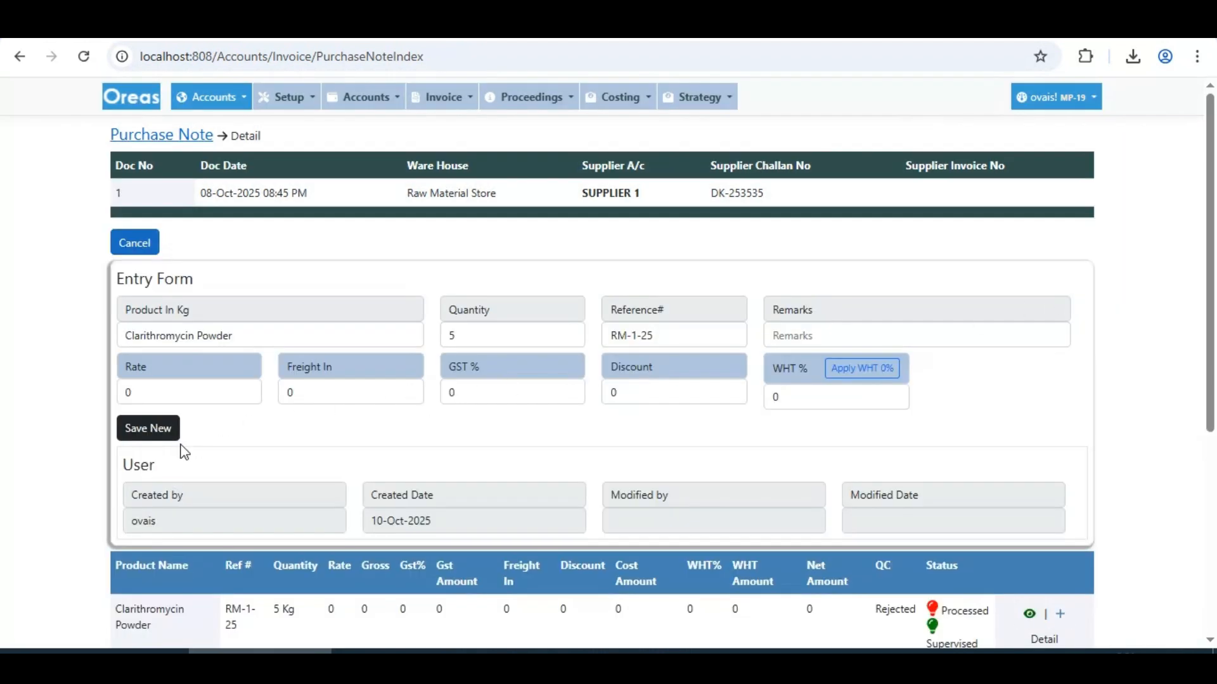
{"action": "scroll", "coordinate": [247, 405], "scroll_direction": "down", "scroll_amount": 1}
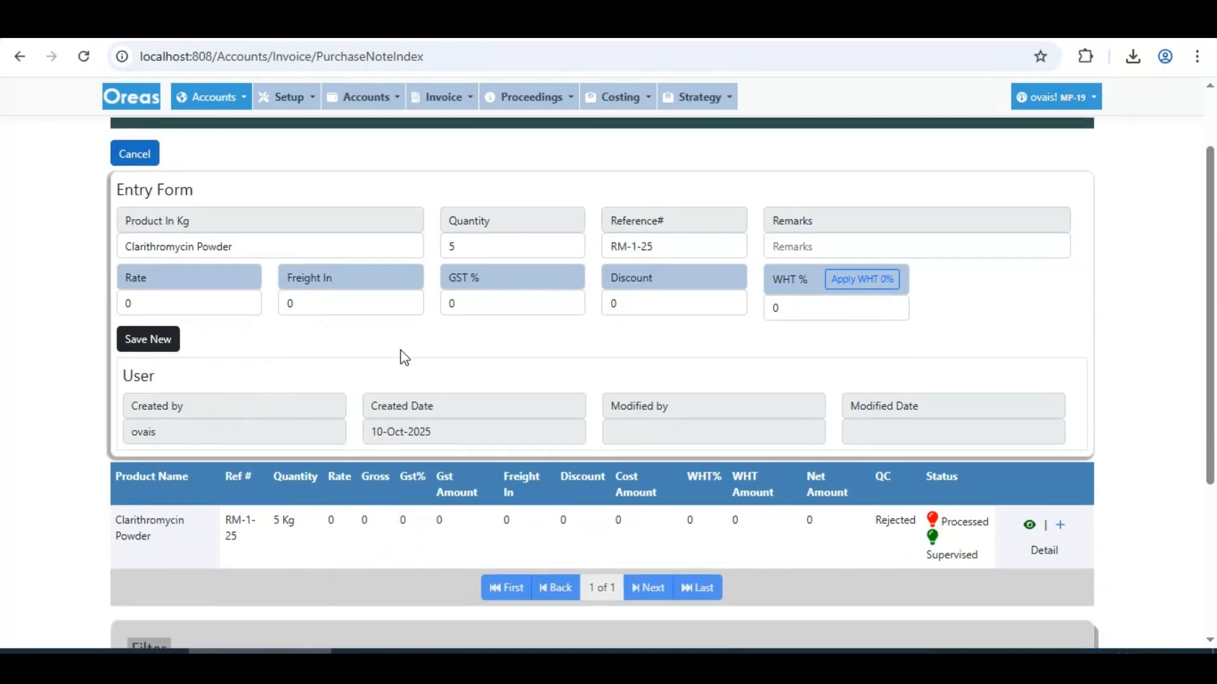
{"action": "double_click", "coordinate": [249, 248]}
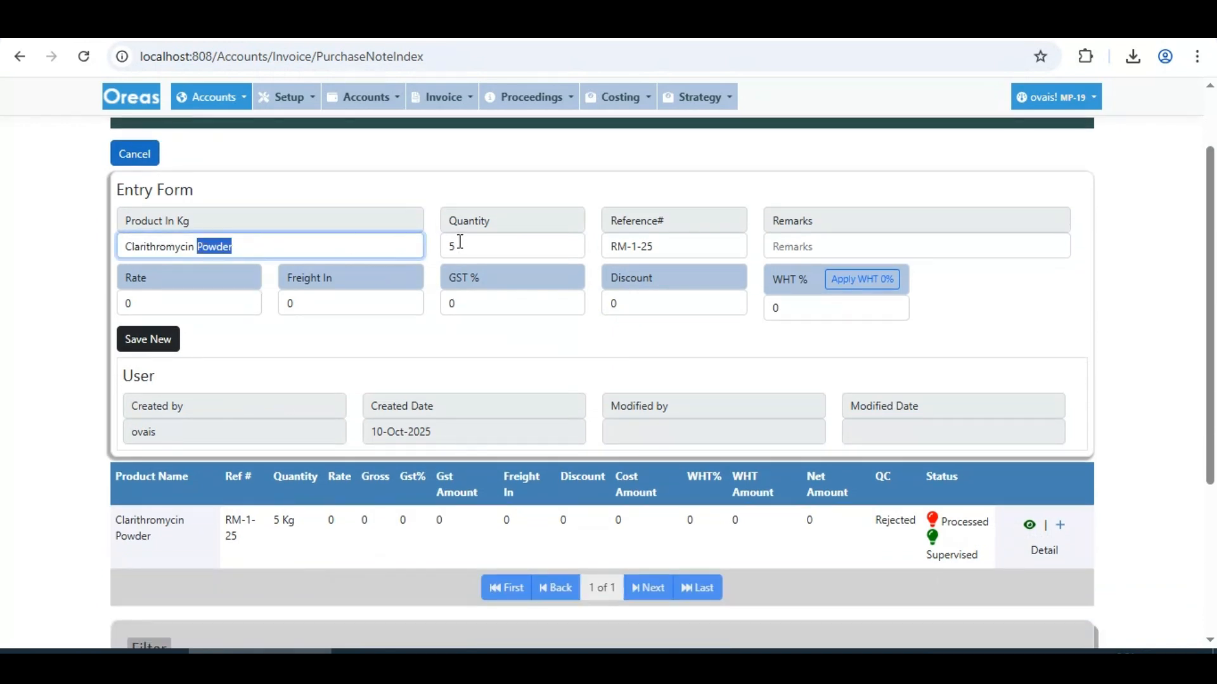
{"action": "left_click", "coordinate": [488, 247]}
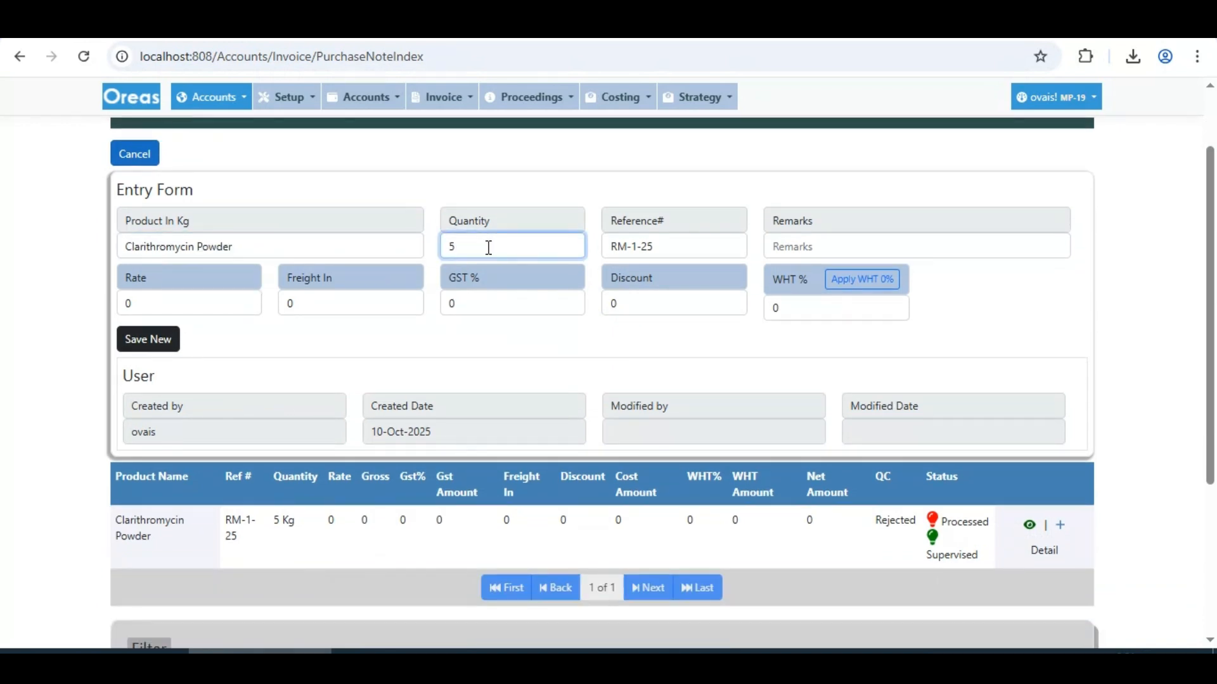
{"action": "left_click", "coordinate": [685, 246]}
{"action": "left_click", "coordinate": [865, 245]}
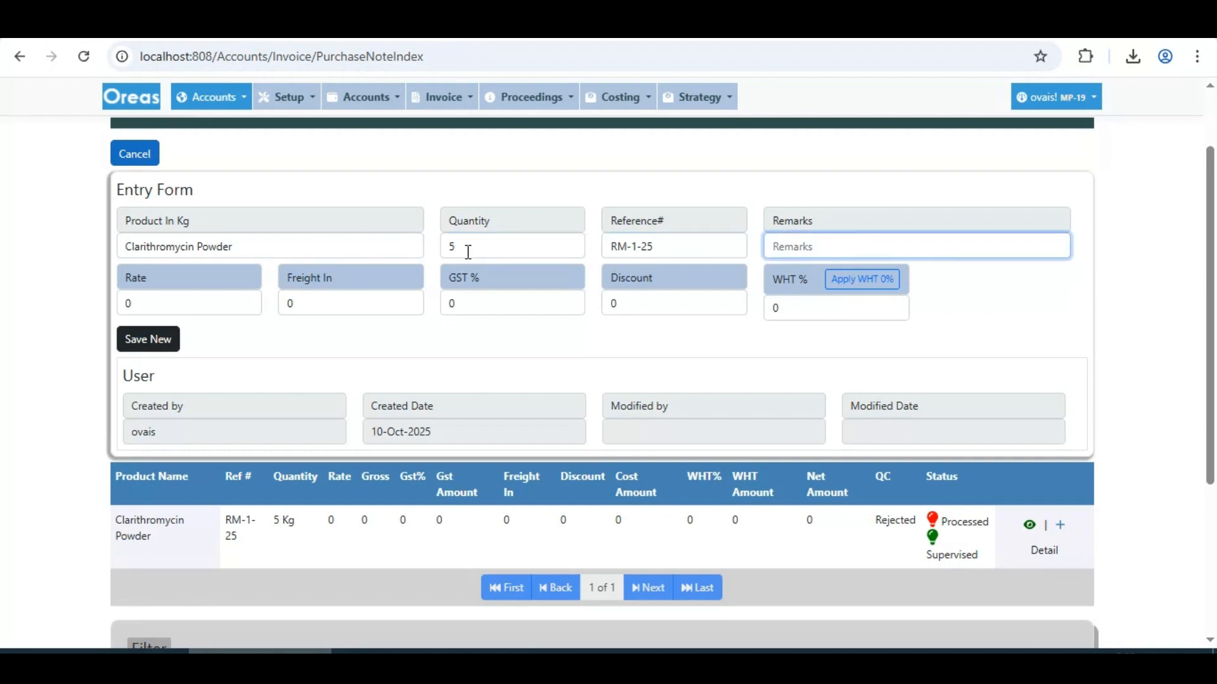
{"action": "left_click", "coordinate": [292, 247]}
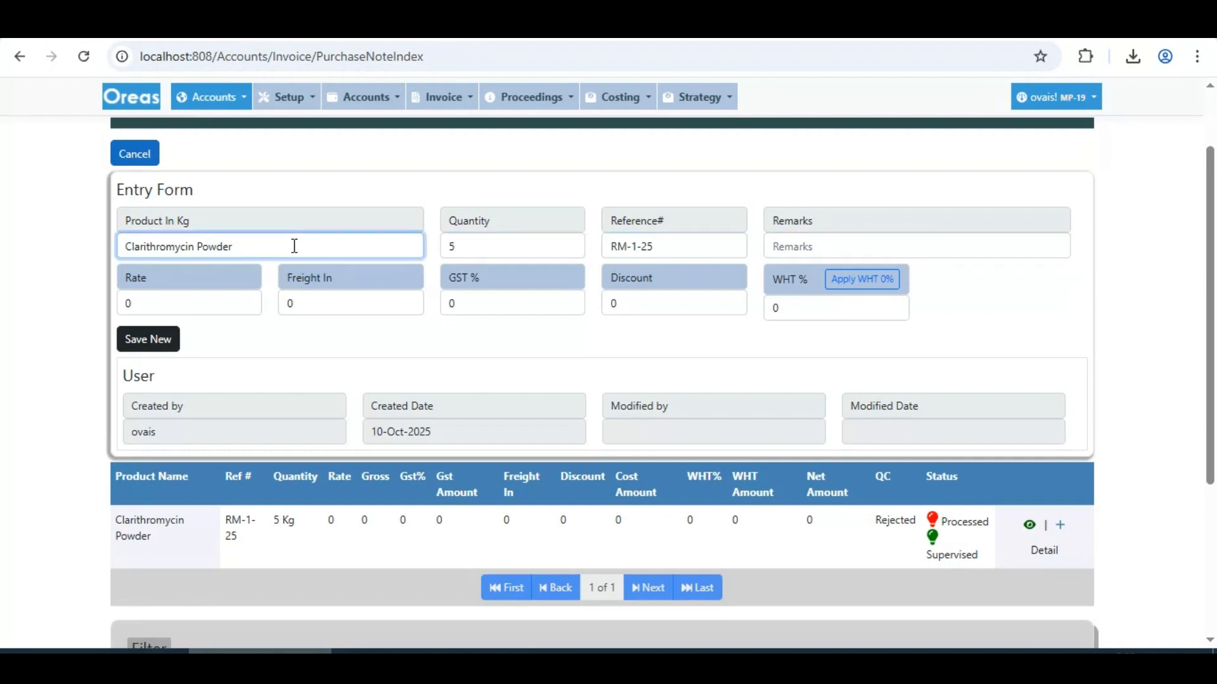
{"action": "left_click", "coordinate": [481, 246]}
{"action": "left_click", "coordinate": [713, 247]}
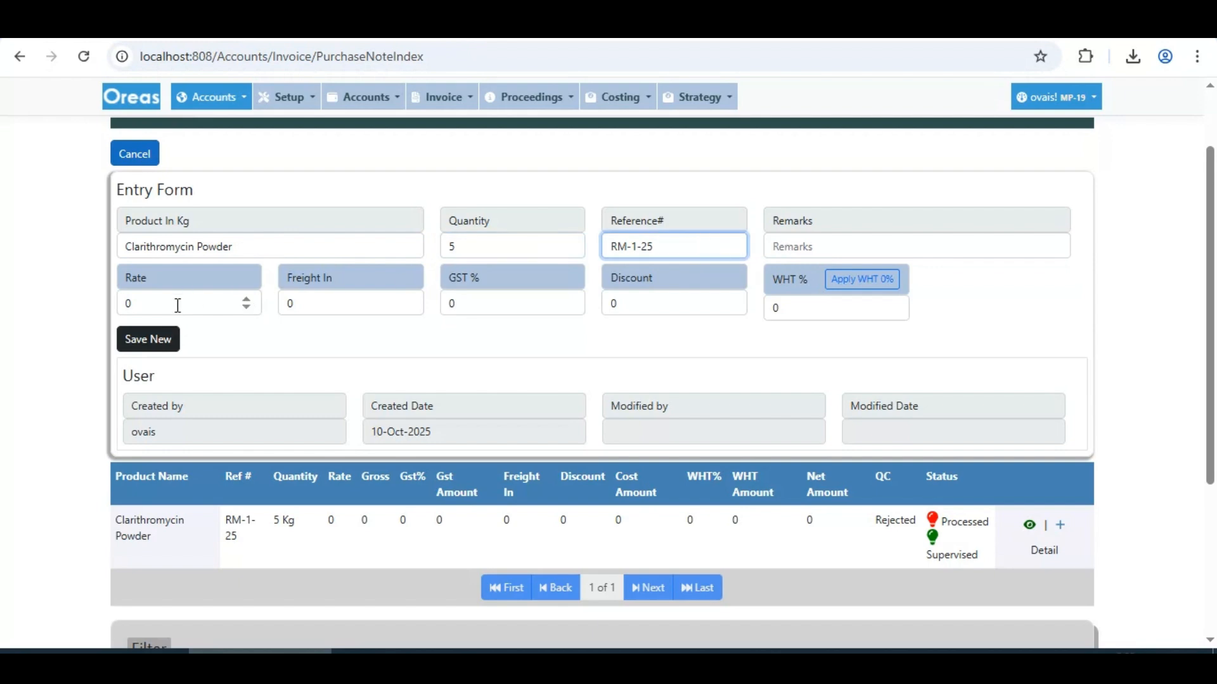
Examine the entry form's rate, GST, discount and WHT % fields, along with the supplier the withholding tax relates to.
{"action": "left_click", "coordinate": [177, 305]}
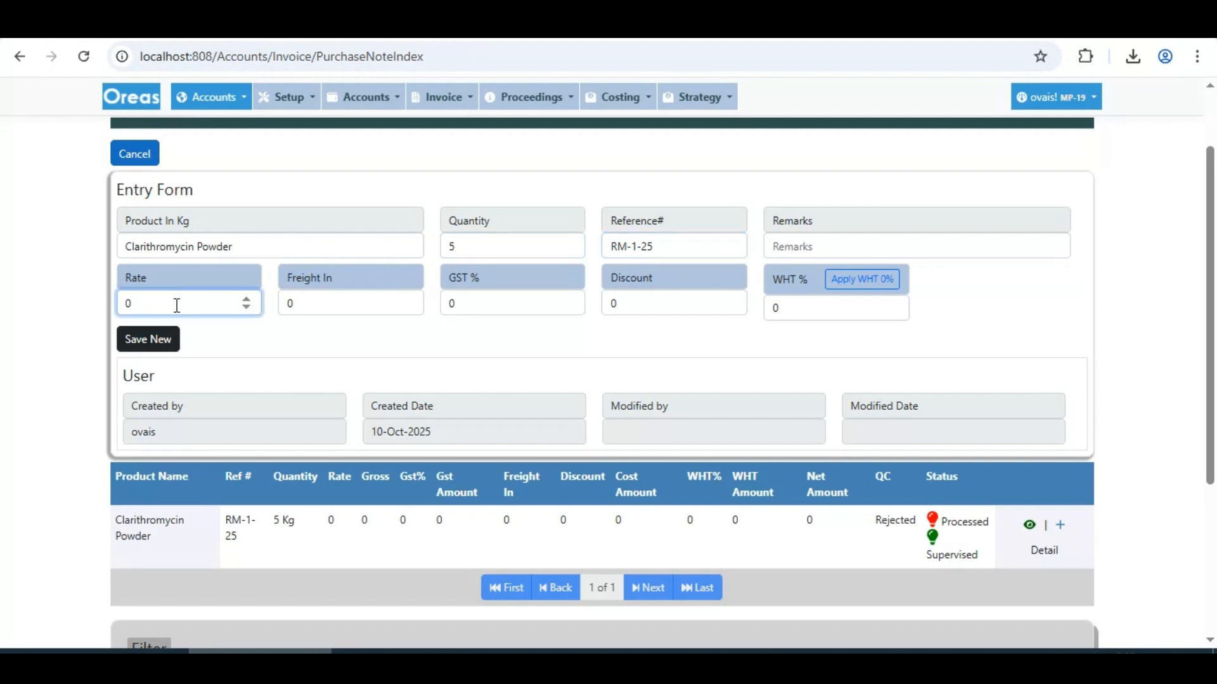
{"action": "left_click_drag", "start_coordinate": [177, 304], "coordinate": [116, 307]}
{"action": "left_click_drag", "start_coordinate": [479, 299], "coordinate": [446, 303]}
{"action": "left_click_drag", "start_coordinate": [636, 303], "coordinate": [612, 303]}
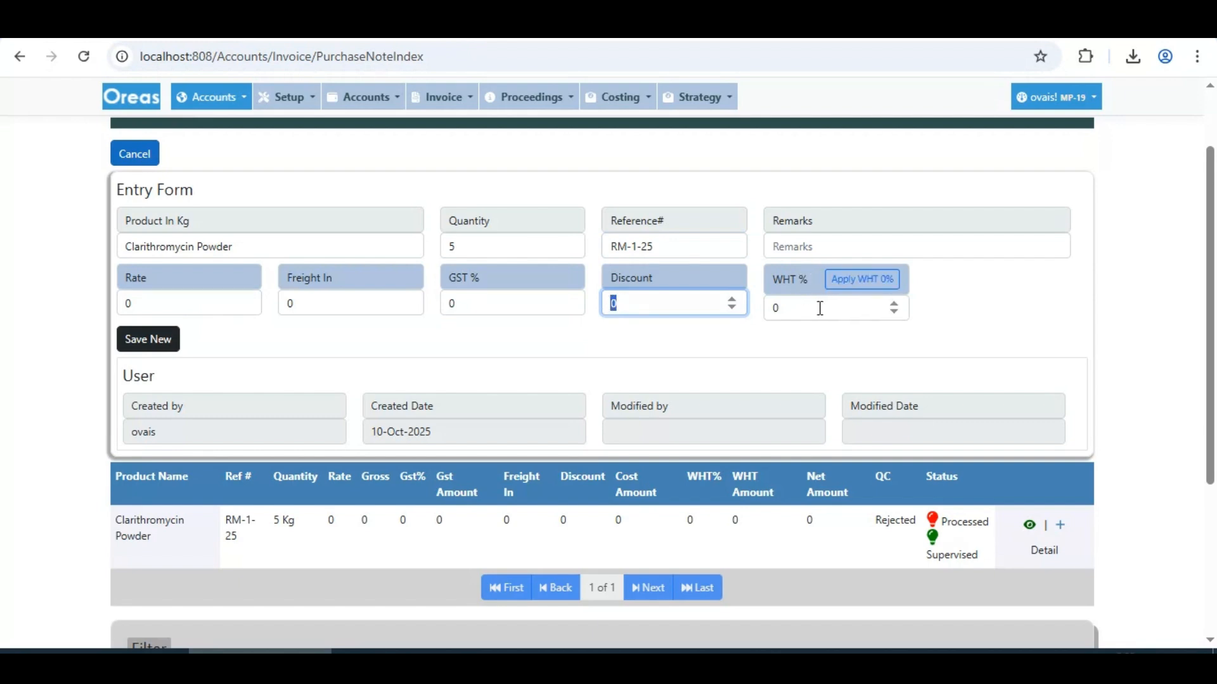
{"action": "left_click", "coordinate": [859, 293]}
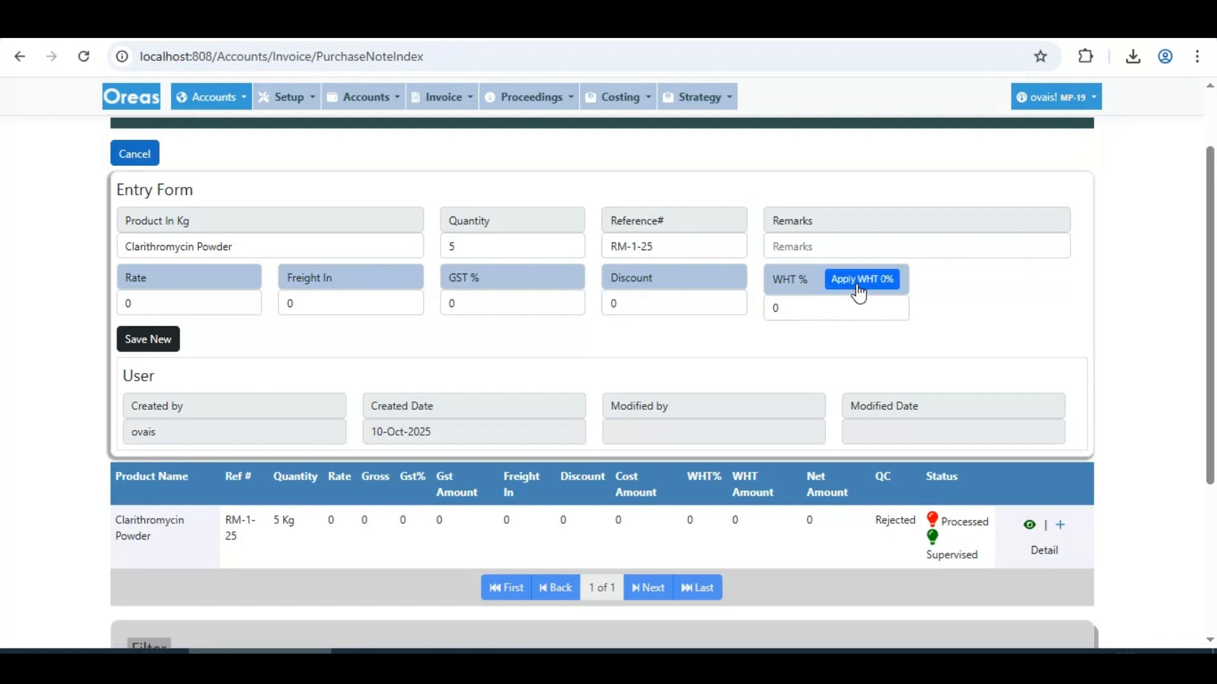
{"action": "left_click", "coordinate": [816, 298]}
{"action": "scroll", "coordinate": [254, 358], "scroll_direction": "up", "scroll_amount": 2}
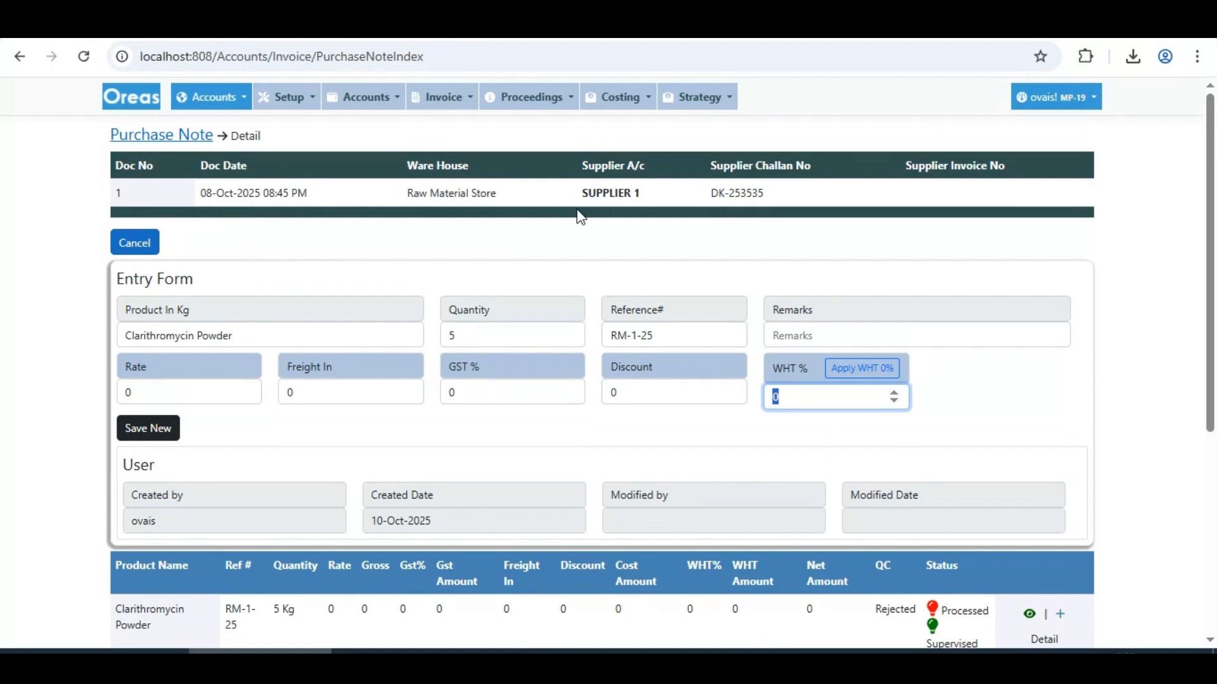
{"action": "left_click_drag", "start_coordinate": [583, 197], "coordinate": [640, 196]}
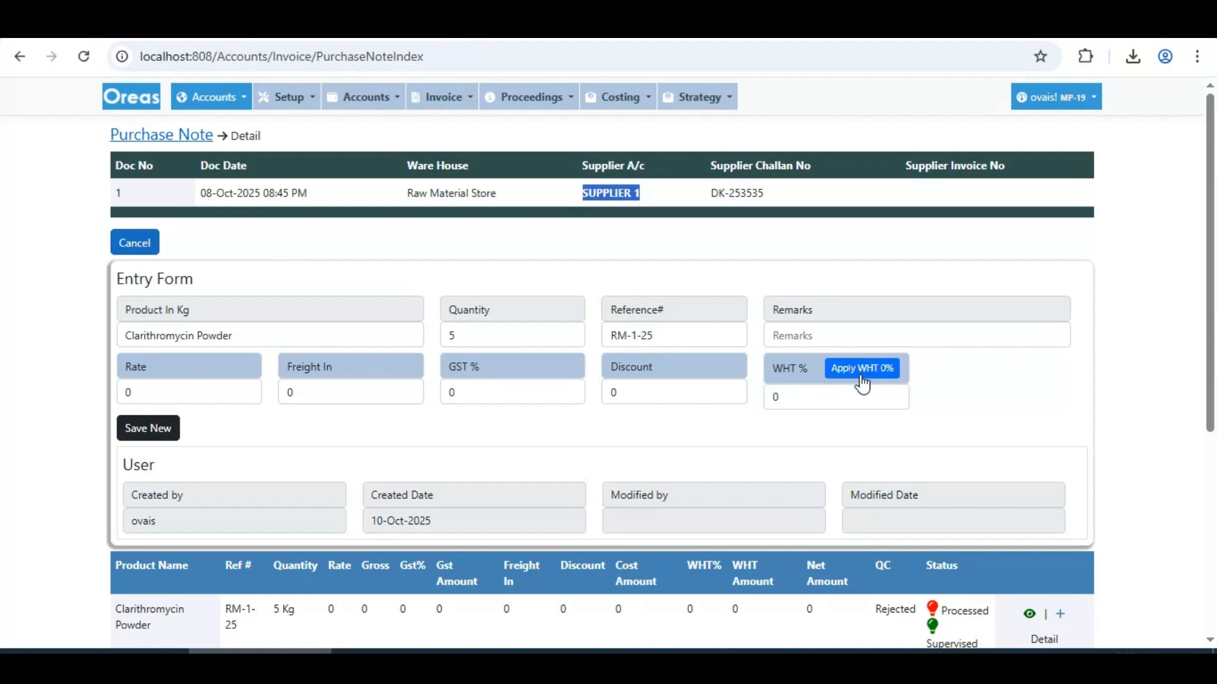
{"action": "left_click", "coordinate": [817, 398]}
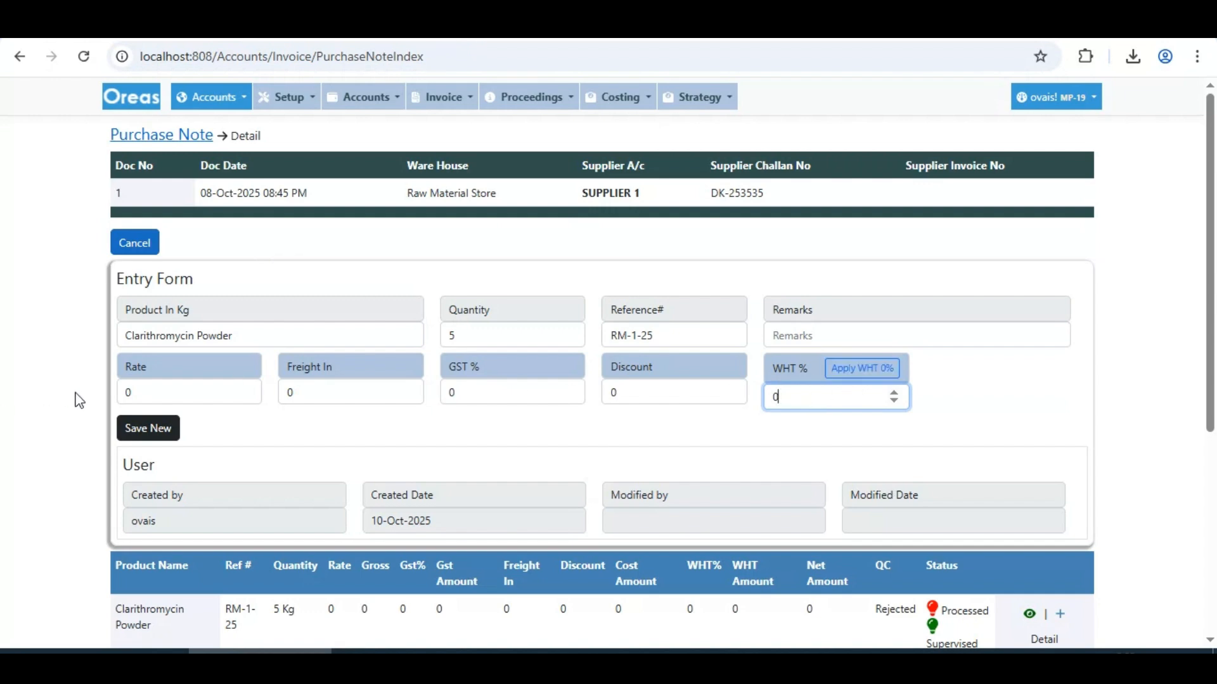
Set the Clarithromycin Powder line's rate to 45000 and GST to 1%, and save the entry.
{"action": "double_click", "coordinate": [140, 393]}
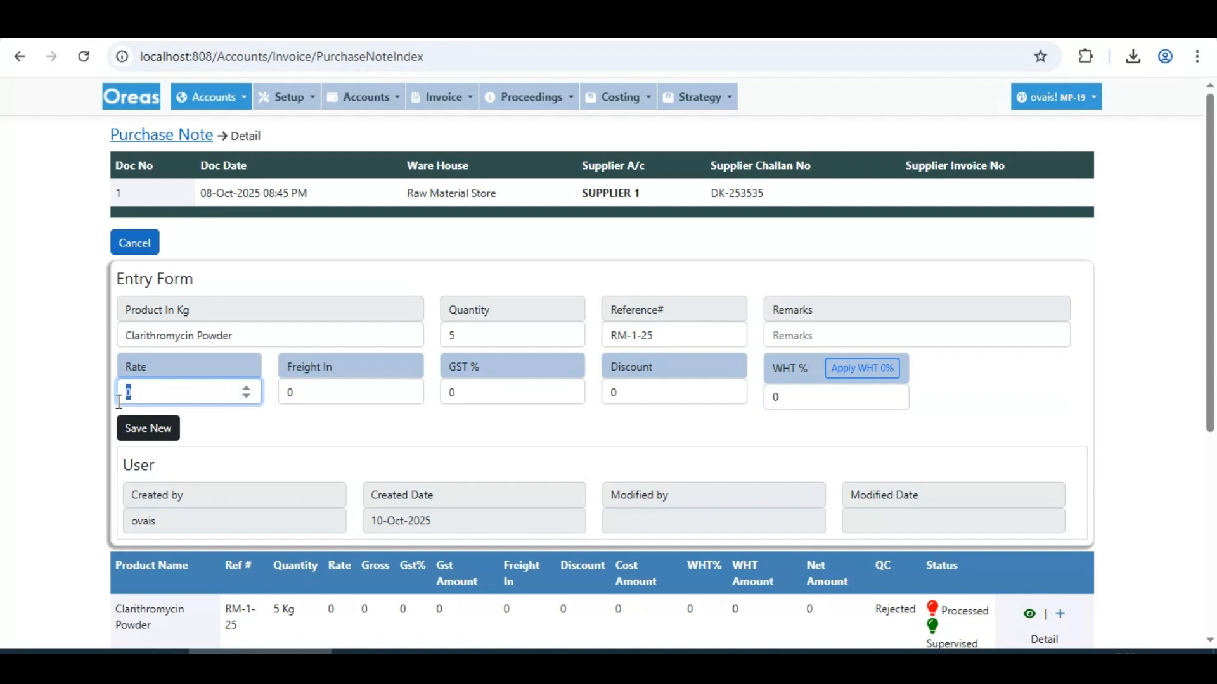
{"action": "type", "text": "45000"}
{"action": "double_click", "coordinate": [472, 396]}
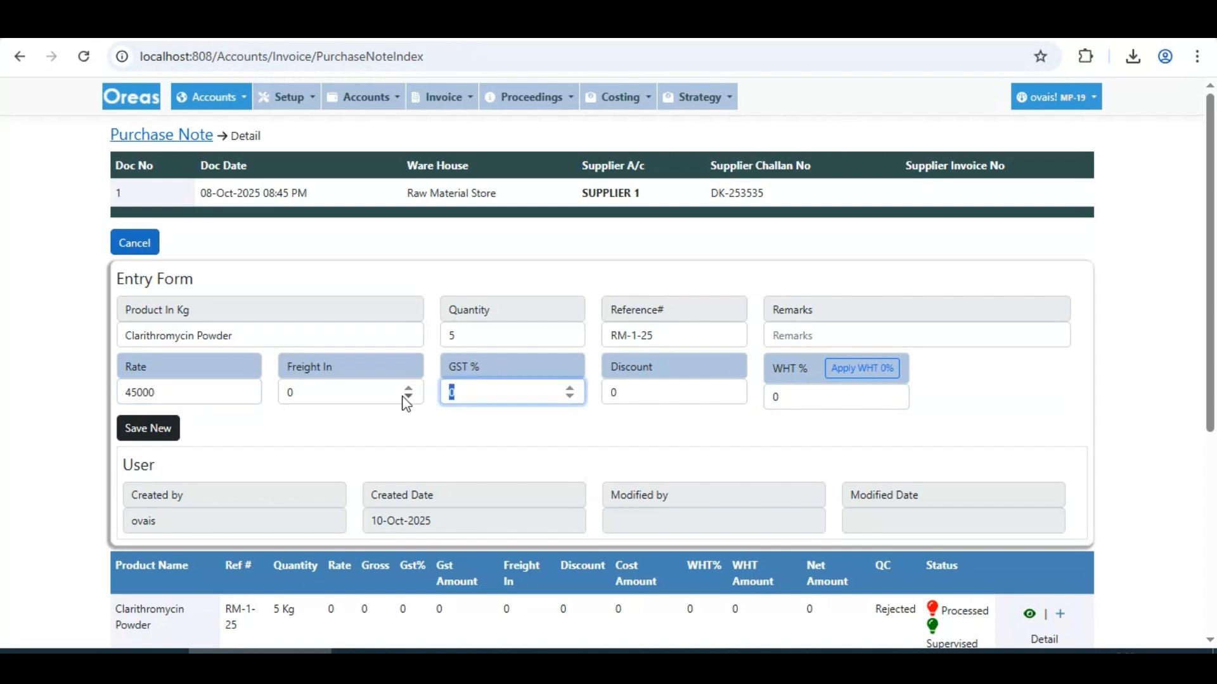
{"action": "type", "text": "1"}
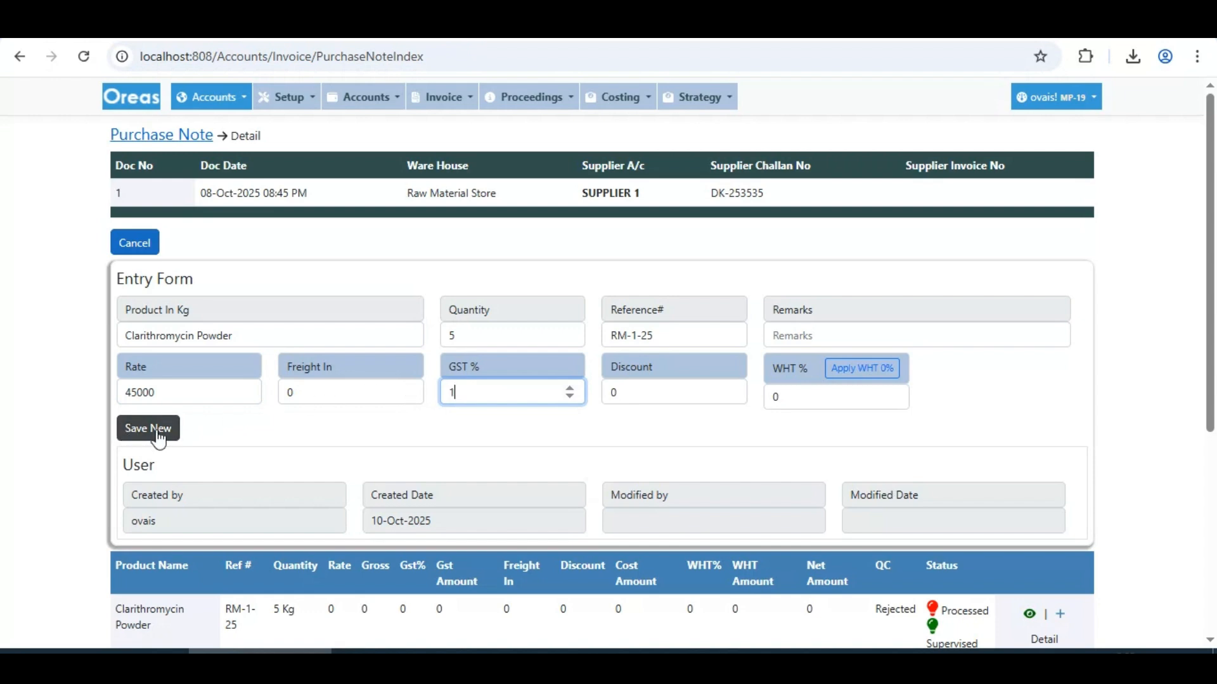
{"action": "left_click", "coordinate": [128, 438]}
{"action": "left_click", "coordinate": [684, 172]}
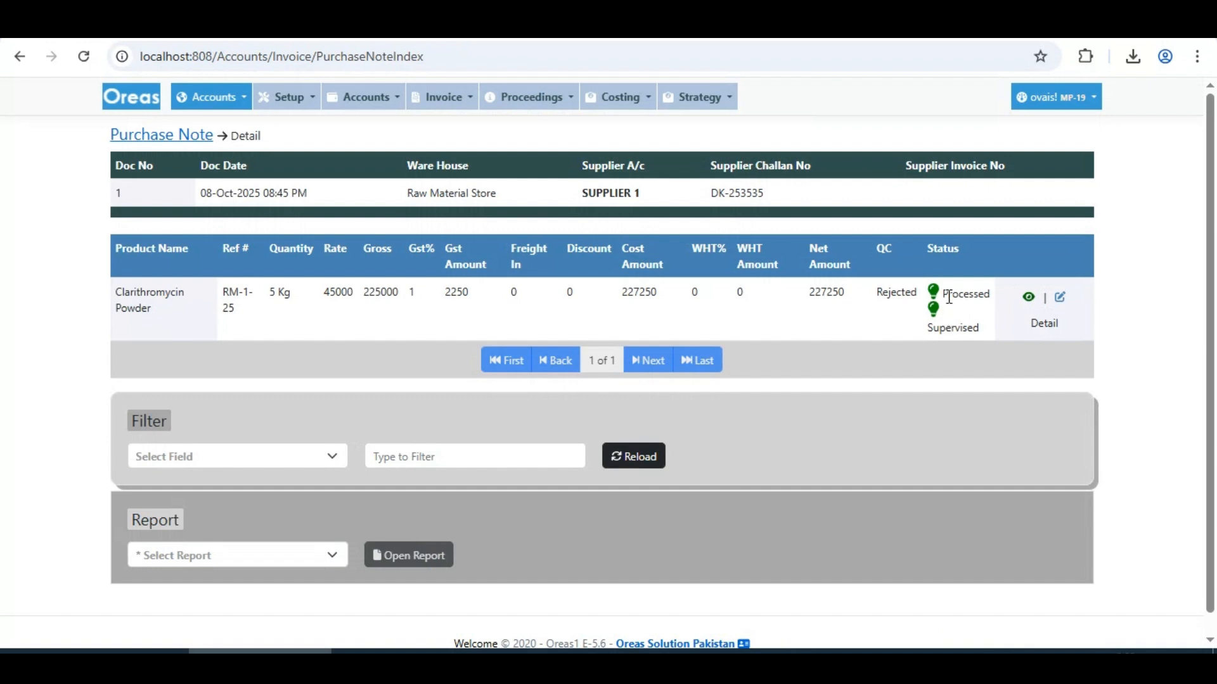
Check the Clarithromycin Powder line's processed and supervised status, and return to the purchase note list to check it there.
{"action": "left_click_drag", "start_coordinate": [948, 298], "coordinate": [995, 302]}
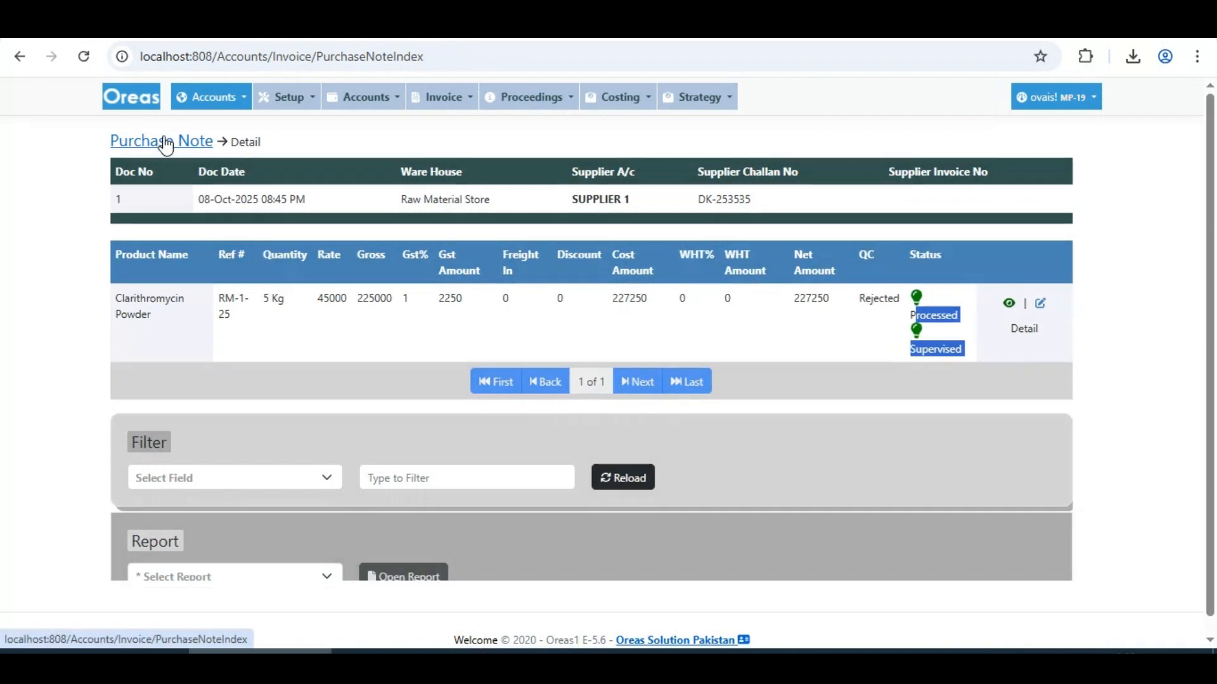
{"action": "left_click", "coordinate": [166, 143]}
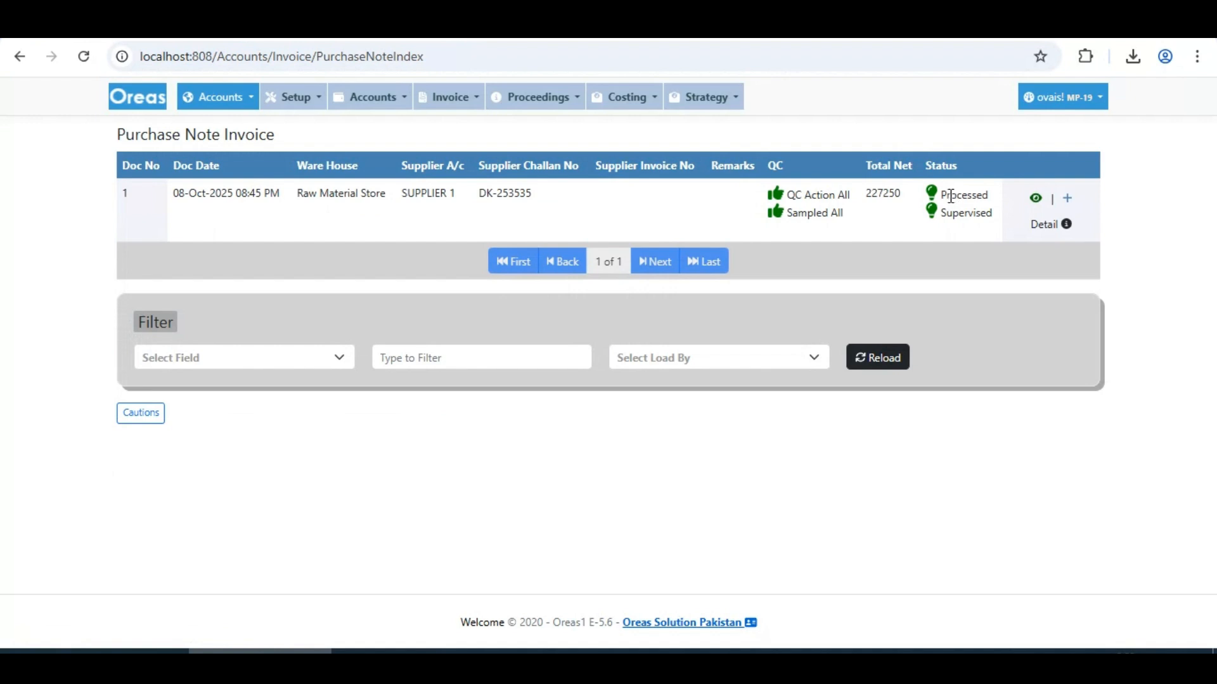
{"action": "left_click_drag", "start_coordinate": [940, 196], "coordinate": [989, 196]}
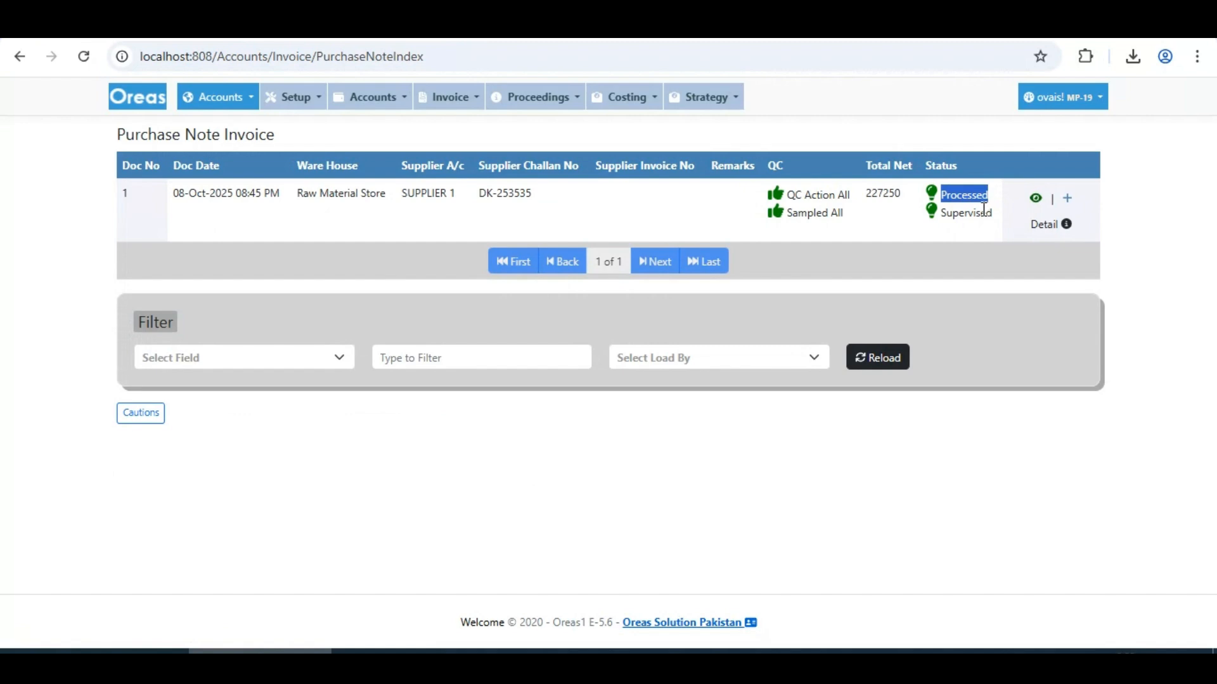
Reopen the purchase note's detail and review the Clarithromycin Powder line's rate and its values across the row.
{"action": "left_click", "coordinate": [1052, 229]}
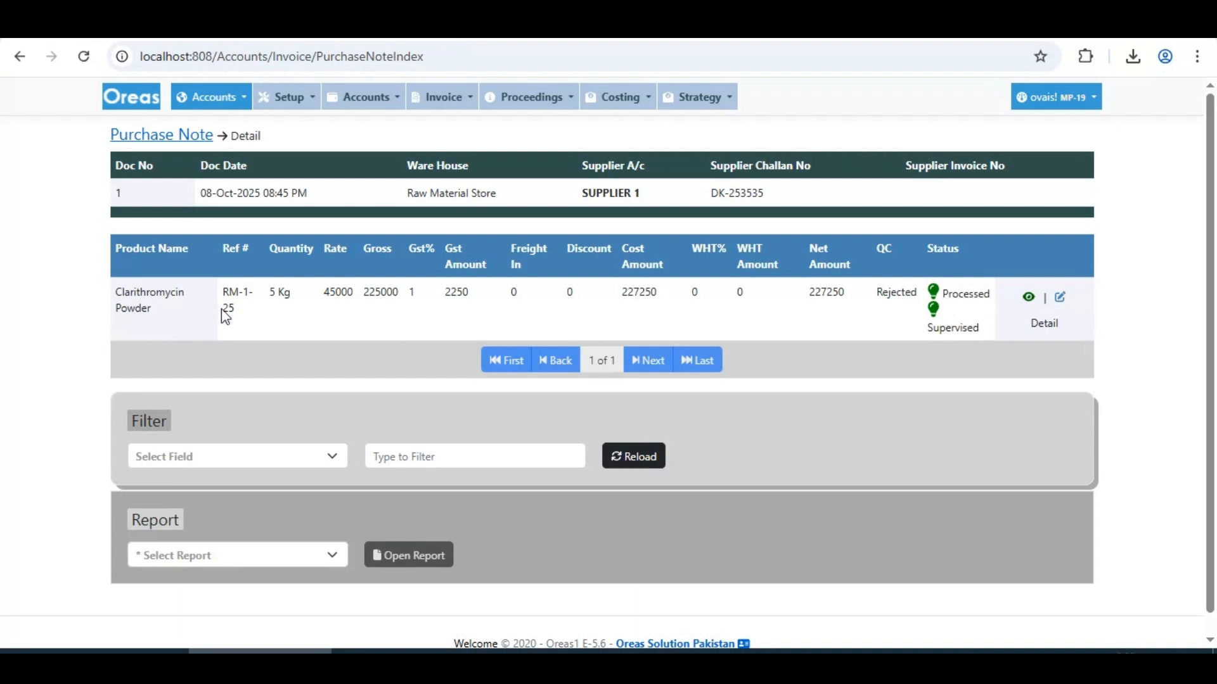
{"action": "double_click", "coordinate": [328, 297]}
{"action": "double_click", "coordinate": [330, 250]}
{"action": "double_click", "coordinate": [337, 290]}
{"action": "left_click", "coordinate": [142, 303]}
{"action": "left_click_drag", "start_coordinate": [116, 293], "coordinate": [908, 318]}
{"action": "left_click", "coordinate": [820, 334]}
Open the Purchase Return Note invoice list and review the listed return note's row and processed status.
{"action": "left_click", "coordinate": [170, 139]}
{"action": "left_click", "coordinate": [468, 114]}
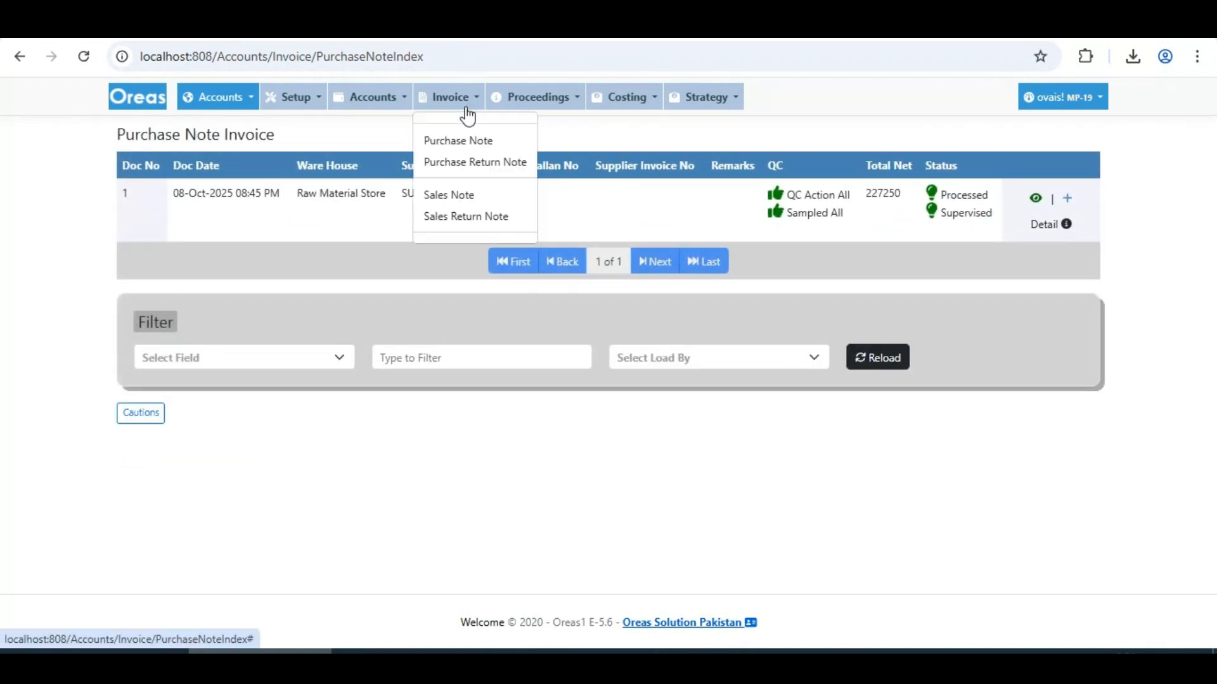
{"action": "left_click", "coordinate": [499, 163]}
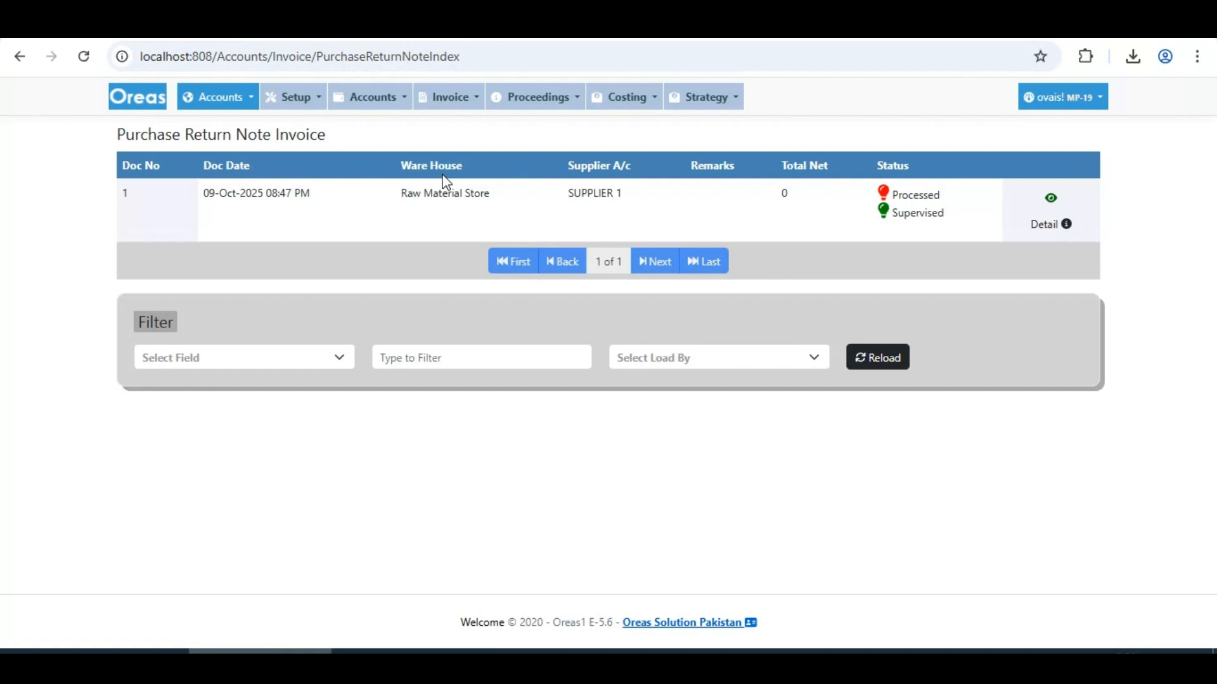
{"action": "left_click_drag", "start_coordinate": [140, 189], "coordinate": [962, 239]}
{"action": "left_click", "coordinate": [965, 239]}
{"action": "double_click", "coordinate": [926, 200]}
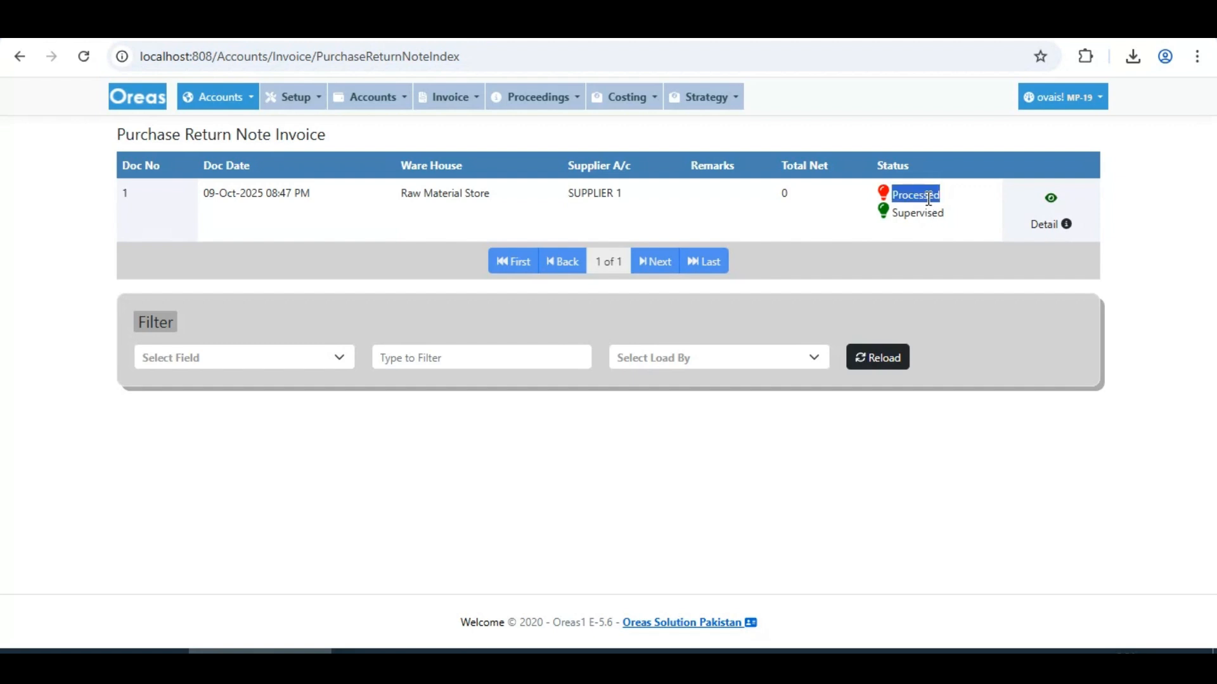
Open the return note's detail, review its rate and amount columns, and open the entry form for the Clarithromycin Powder line.
{"action": "left_click", "coordinate": [1050, 226]}
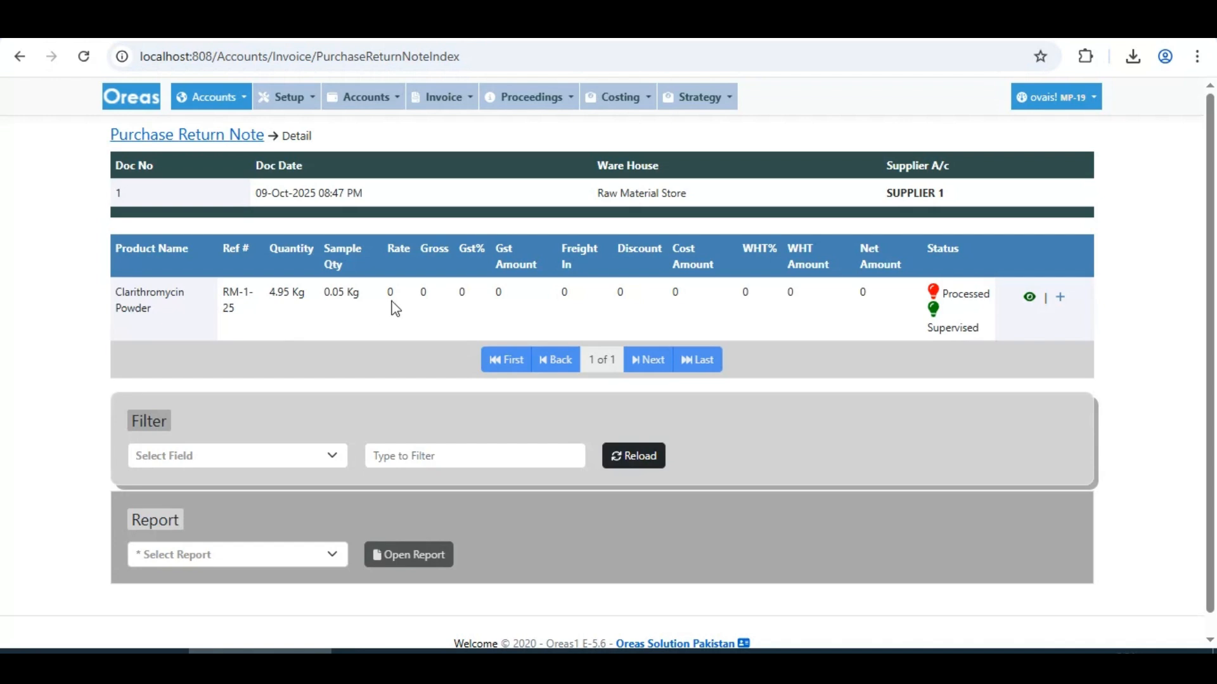
{"action": "left_click_drag", "start_coordinate": [384, 295], "coordinate": [835, 303]}
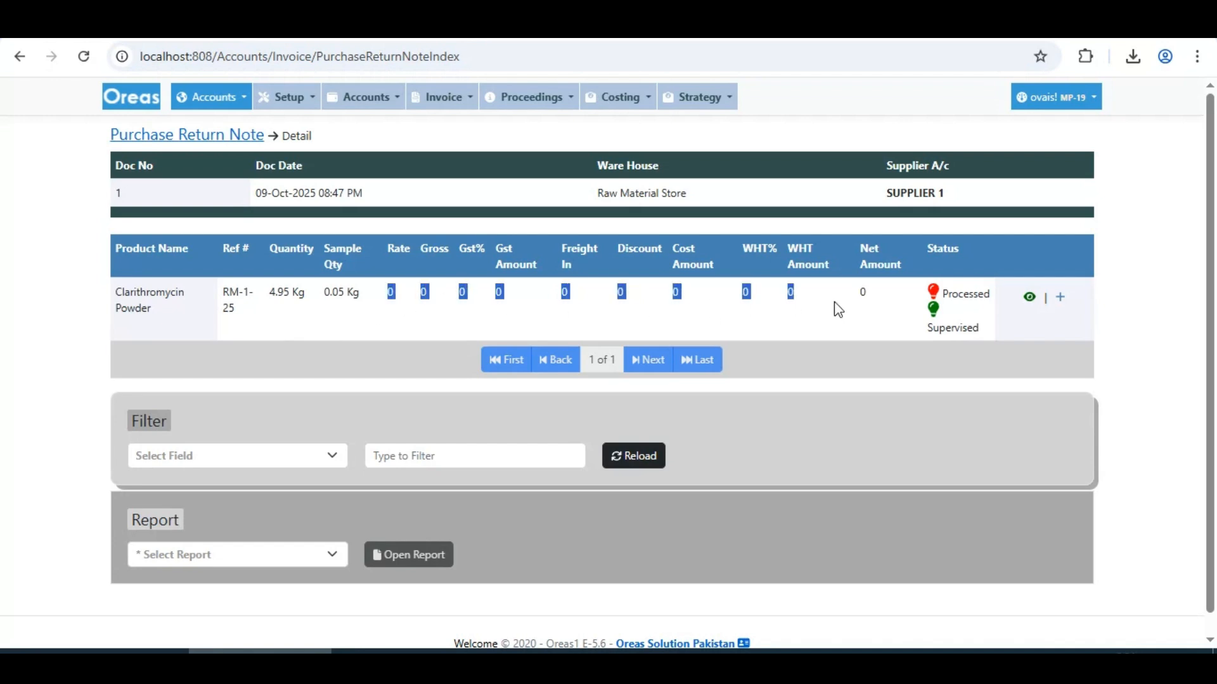
{"action": "left_click", "coordinate": [1061, 298]}
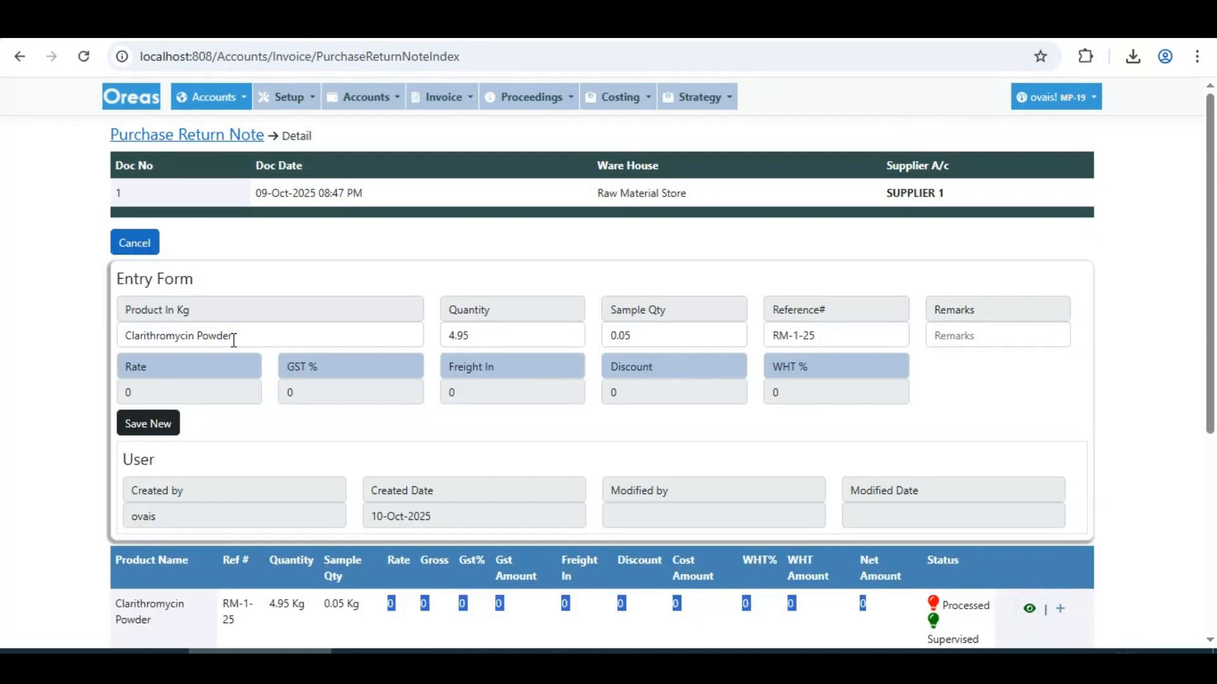
Examine the return entry form's product, quantity, sample quantity, reference, remarks and rate fields.
{"action": "left_click", "coordinate": [171, 398]}
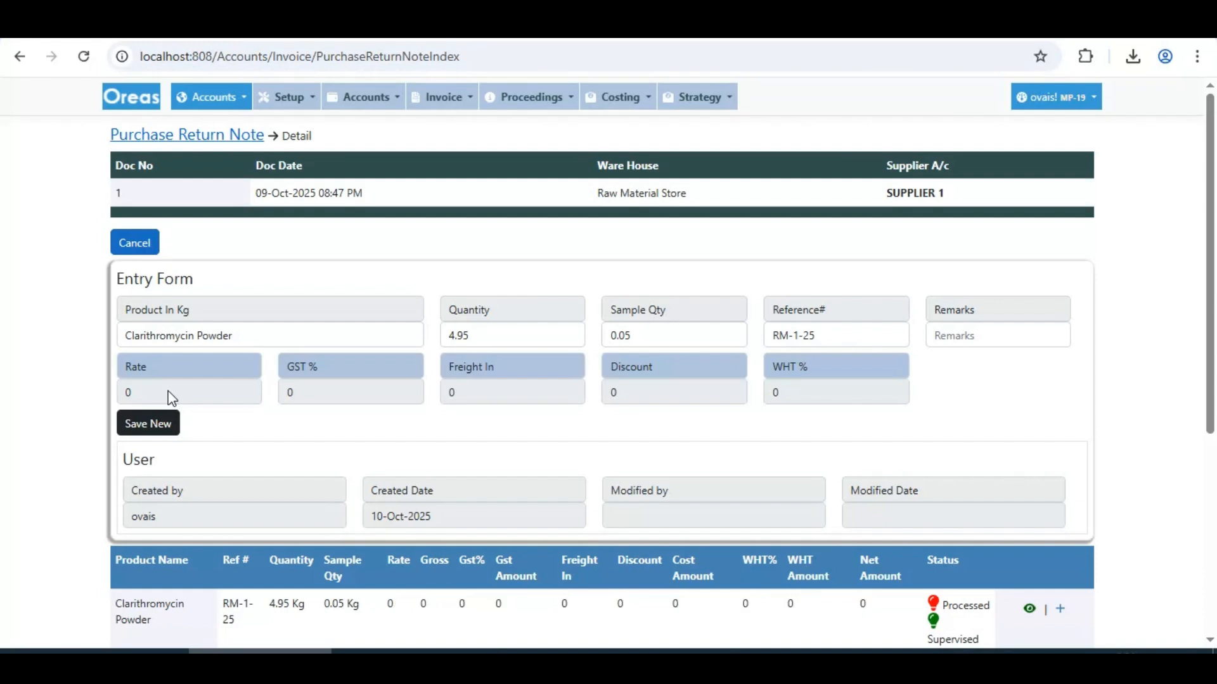
{"action": "left_click", "coordinate": [972, 336]}
{"action": "left_click", "coordinate": [869, 336]}
{"action": "left_click", "coordinate": [663, 336]}
{"action": "left_click", "coordinate": [507, 338]}
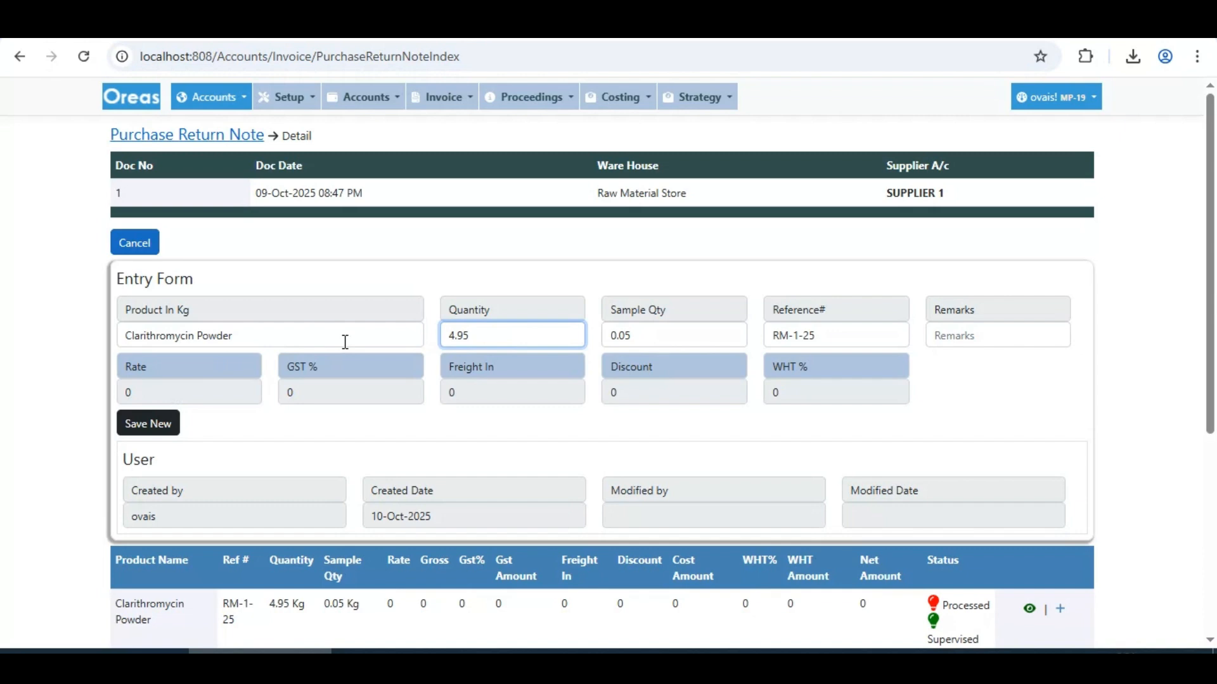
{"action": "left_click", "coordinate": [345, 342]}
{"action": "left_click", "coordinate": [214, 399]}
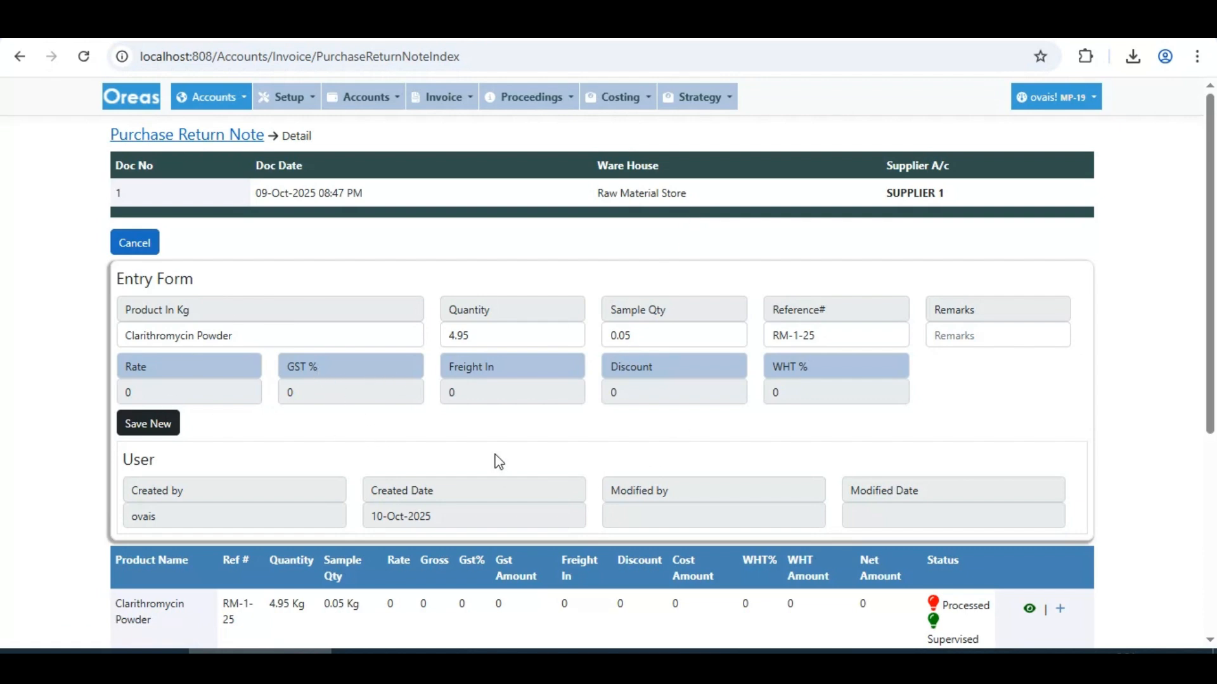
Save the Clarithromycin Powder return entry without entering a rate or tax, and review the line's rate and amounts.
{"action": "scroll", "coordinate": [504, 458], "scroll_direction": "down", "scroll_amount": 2}
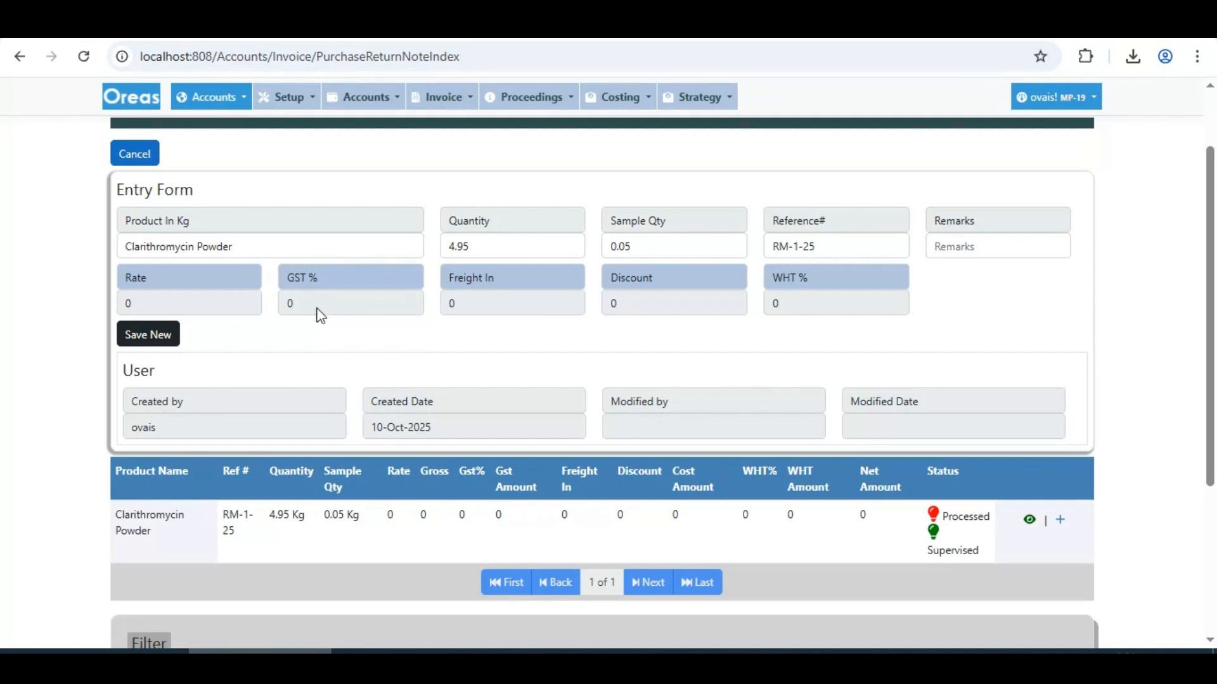
{"action": "left_click", "coordinate": [154, 338]}
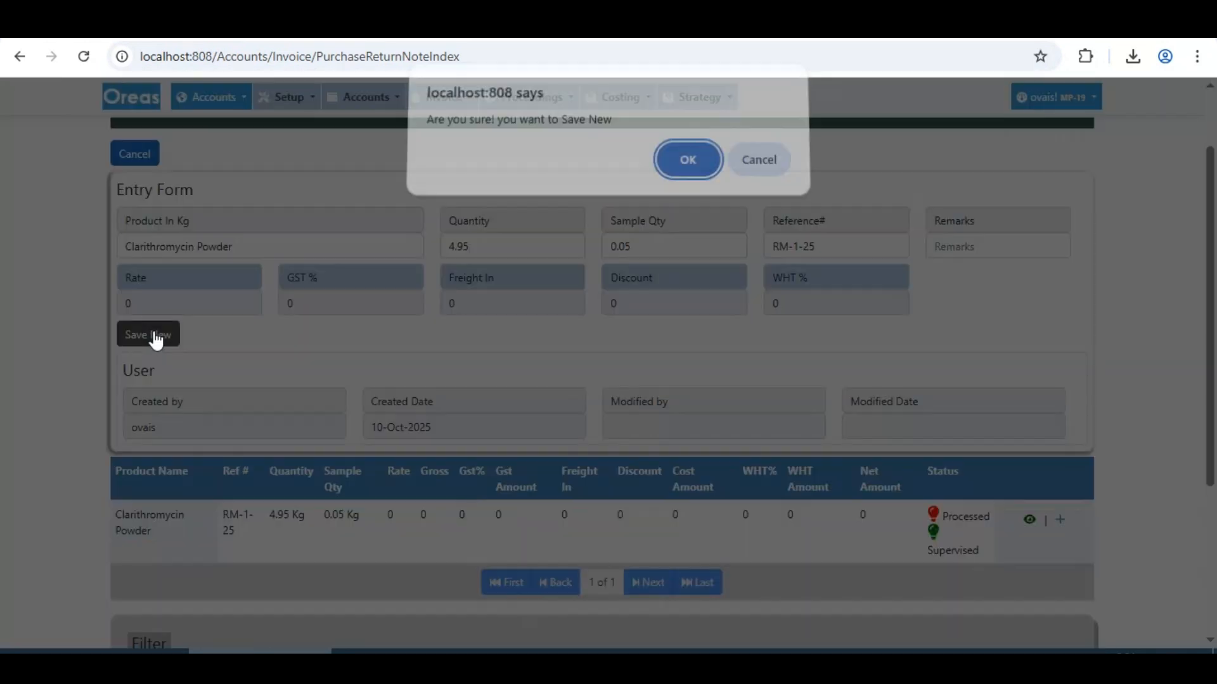
{"action": "left_click", "coordinate": [756, 176]}
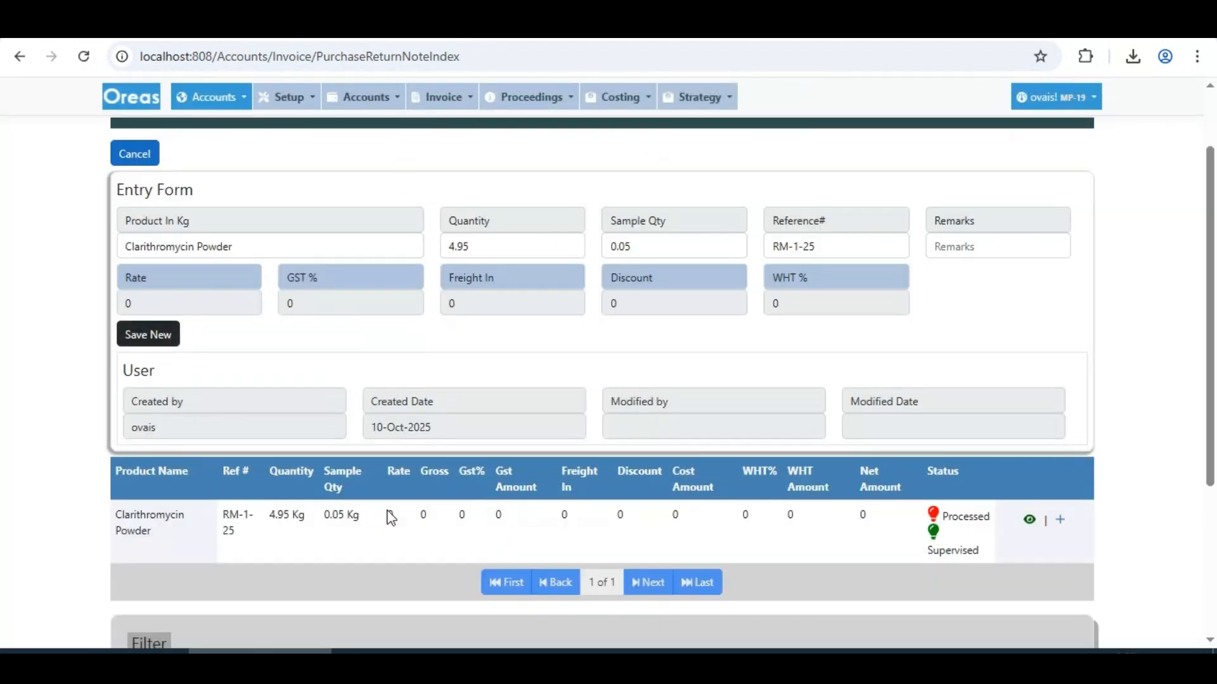
{"action": "left_click_drag", "start_coordinate": [391, 518], "coordinate": [841, 538]}
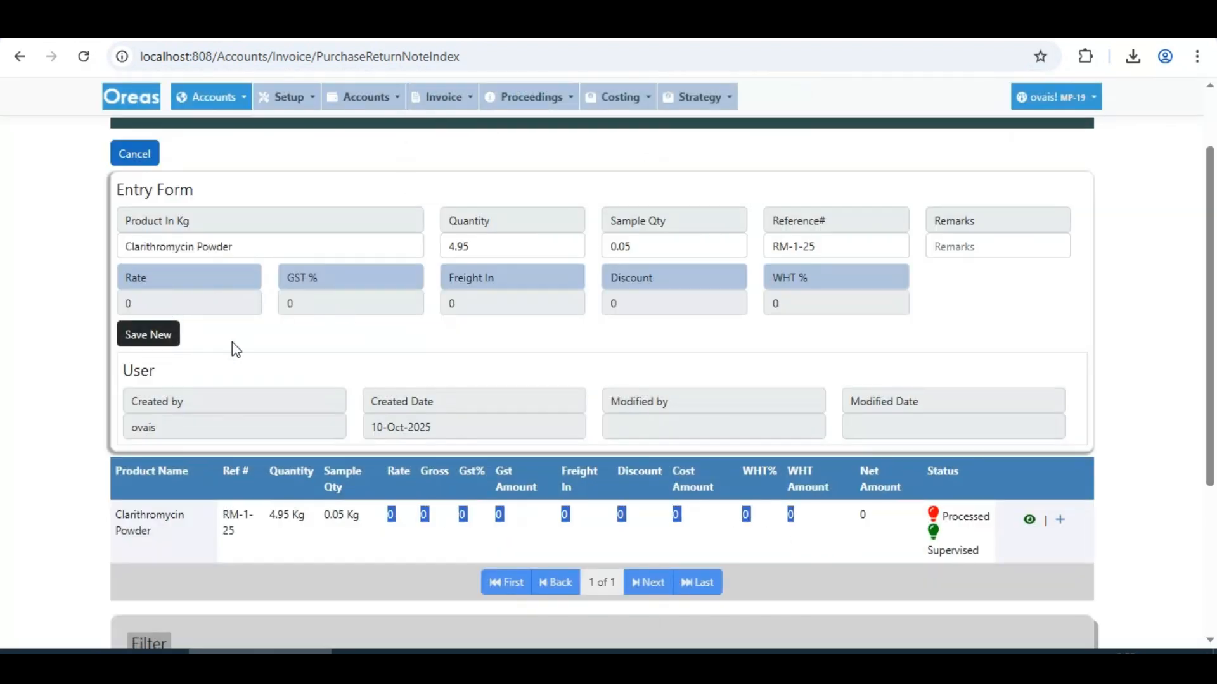
{"action": "left_click", "coordinate": [149, 334]}
{"action": "left_click", "coordinate": [677, 177]}
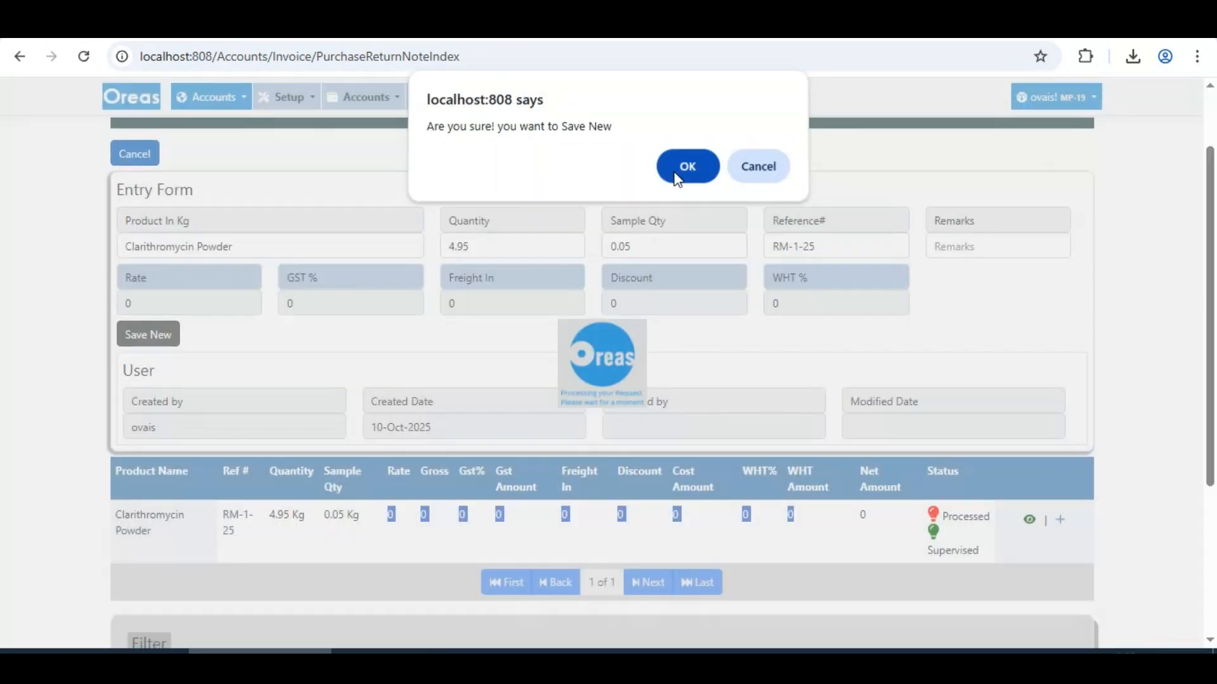
{"action": "left_click_drag", "start_coordinate": [383, 254], "coordinate": [565, 284]}
{"action": "scroll", "coordinate": [549, 291], "scroll_direction": "up", "scroll_amount": 1}
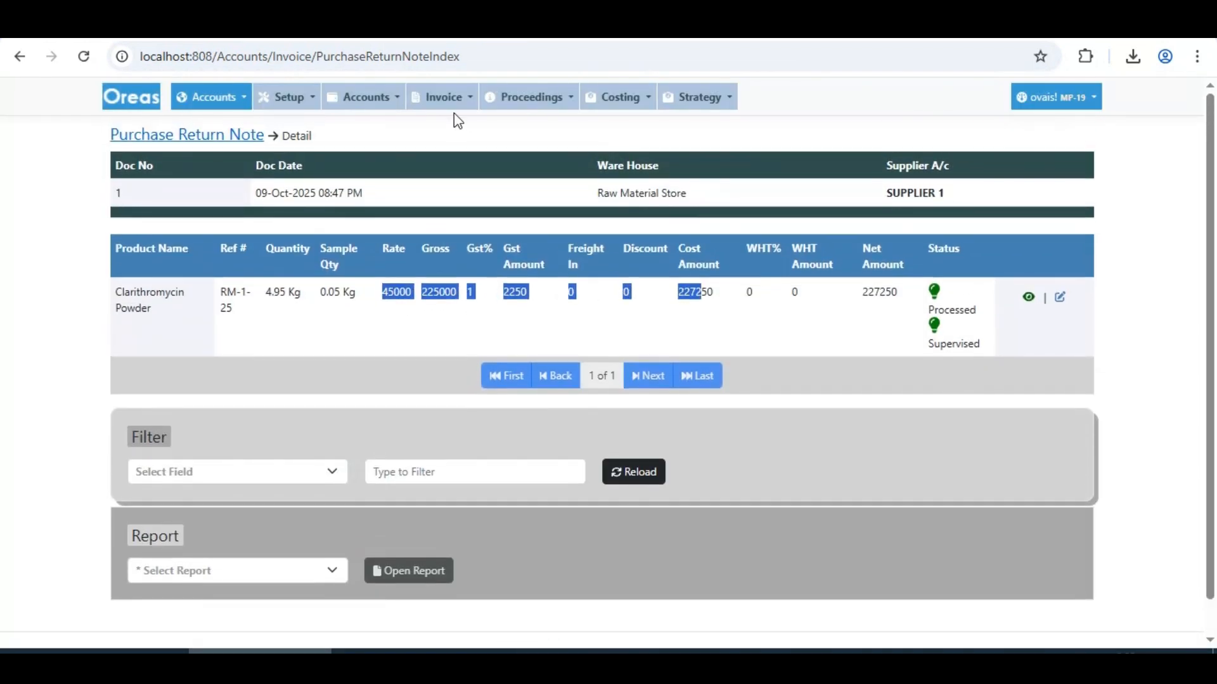
Open the Purchase Note invoice list in a new browser tab, open the note's detail and check the Clarithromycin Powder line's rate.
{"action": "mouse_move", "coordinate": [460, 98]}
{"action": "right_click", "coordinate": [447, 144]}
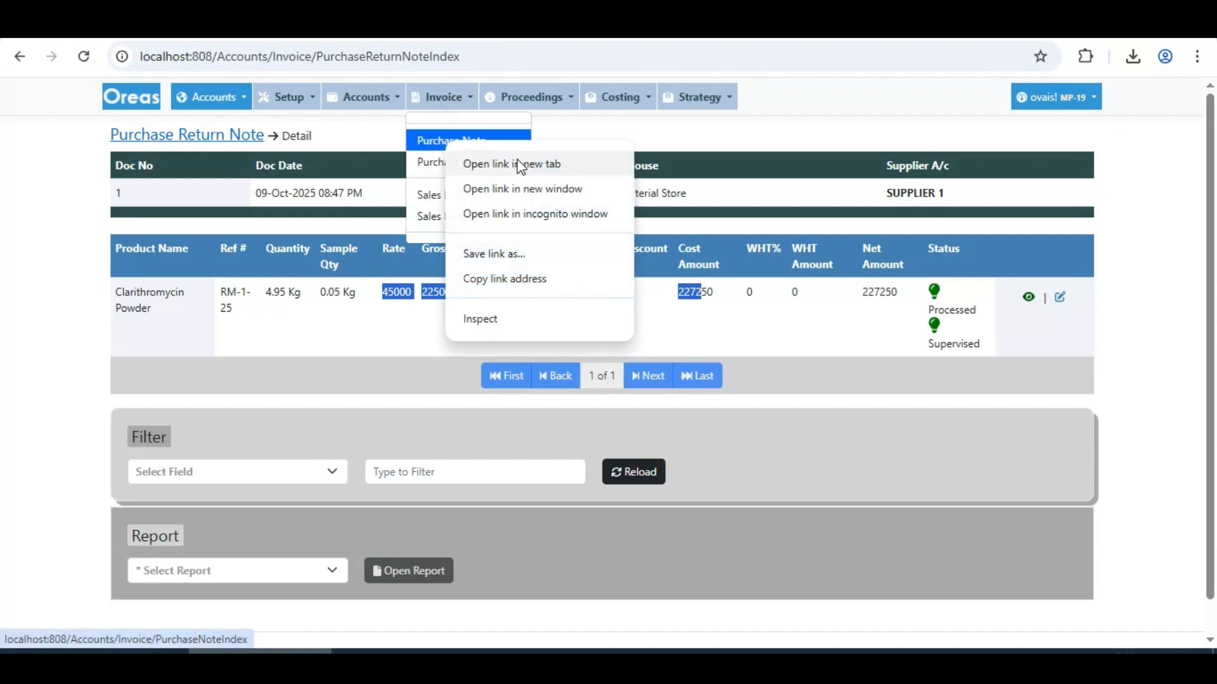
{"action": "left_click", "coordinate": [521, 166]}
{"action": "left_click", "coordinate": [443, 140]}
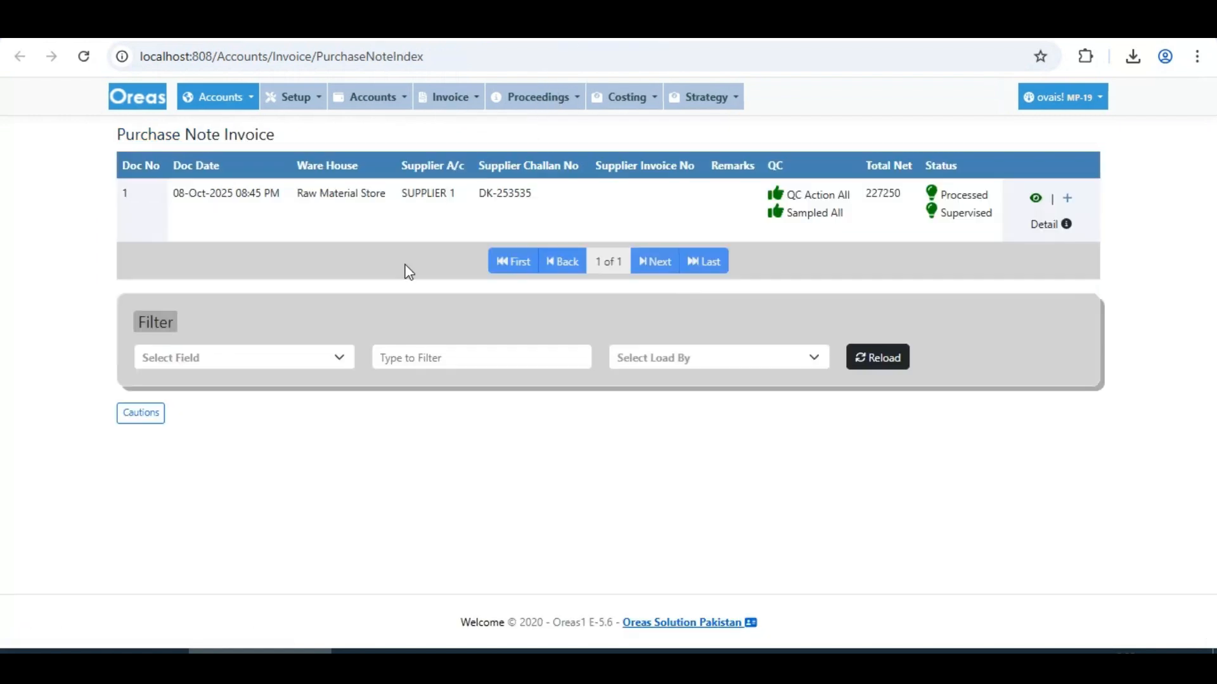
{"action": "left_click", "coordinate": [1039, 228]}
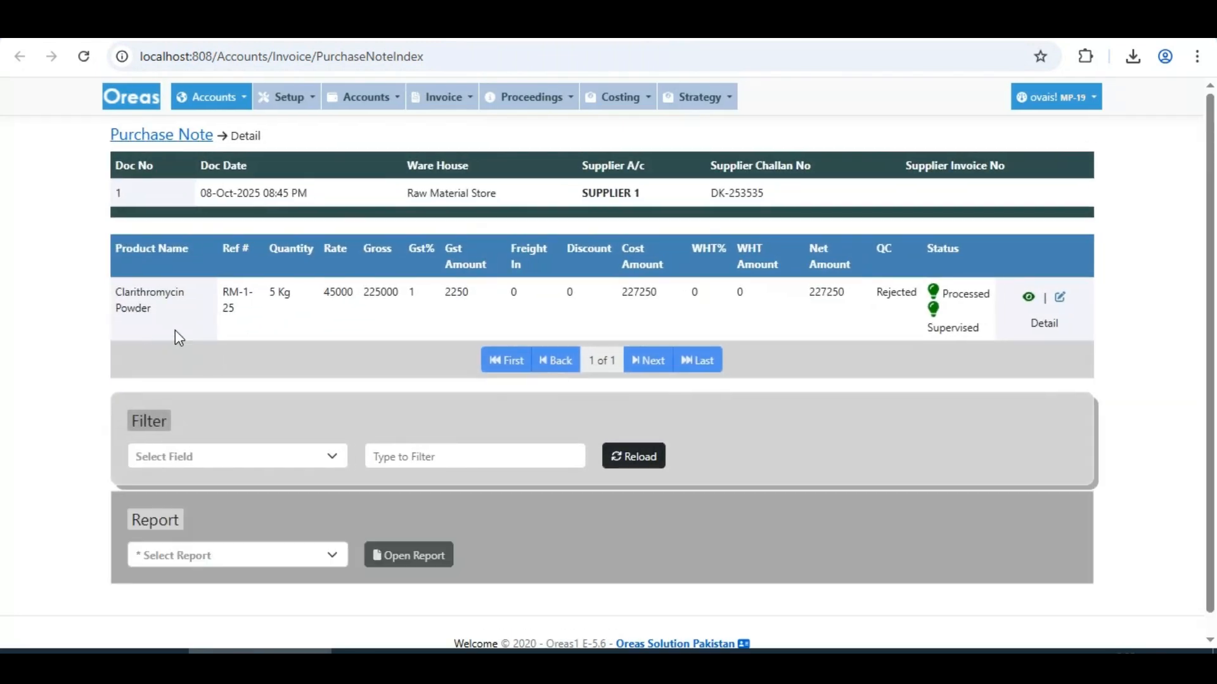
{"action": "double_click", "coordinate": [345, 292]}
{"action": "left_click", "coordinate": [412, 313]}
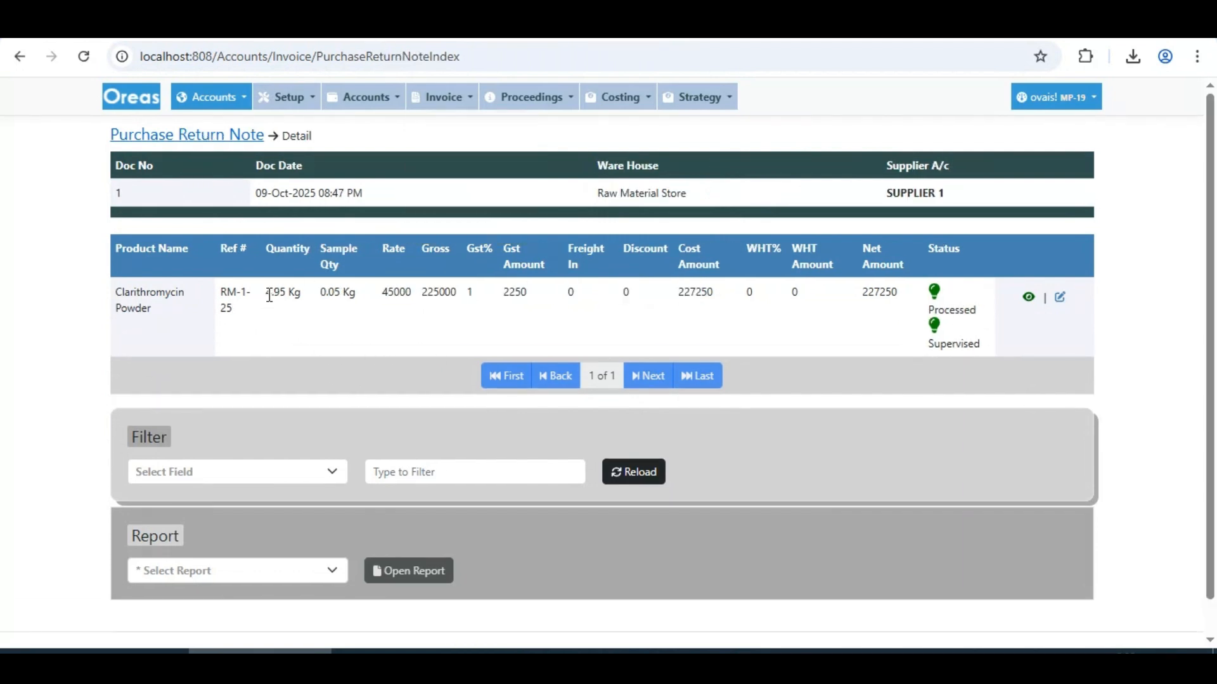
Switch back to the purchase return note's detail and examine the line's quantity and sample quantity and the supplier account.
{"action": "left_click_drag", "start_coordinate": [266, 293], "coordinate": [359, 300]}
{"action": "left_click", "coordinate": [330, 312]}
{"action": "left_click_drag", "start_coordinate": [320, 293], "coordinate": [356, 291]}
{"action": "double_click", "coordinate": [324, 292]}
{"action": "left_click_drag", "start_coordinate": [355, 296], "coordinate": [97, 298]}
{"action": "left_click", "coordinate": [410, 320]}
{"action": "left_click_drag", "start_coordinate": [889, 195], "coordinate": [946, 195]}
{"action": "left_click", "coordinate": [749, 324]}
Compare the Clarithromycin Powder line's net amount between the purchase note's detail and the purchase return note's detail.
{"action": "key", "text": "alt+Left"}
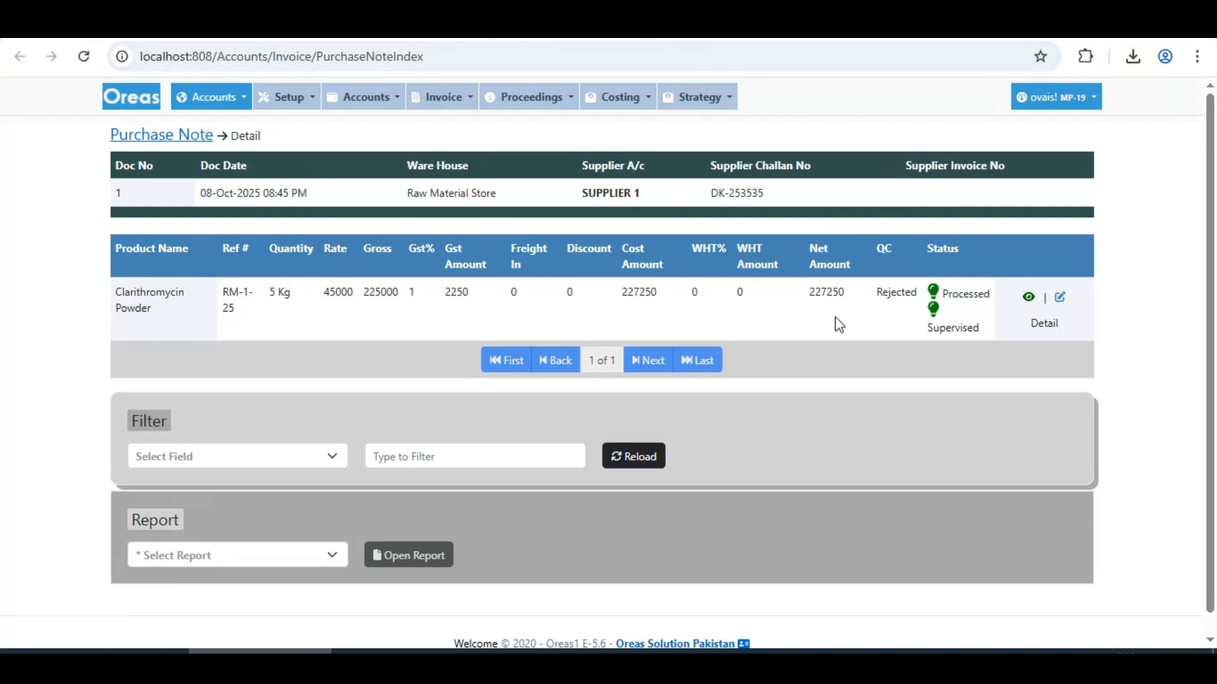
{"action": "double_click", "coordinate": [829, 293]}
{"action": "key", "text": "alt+Right"}
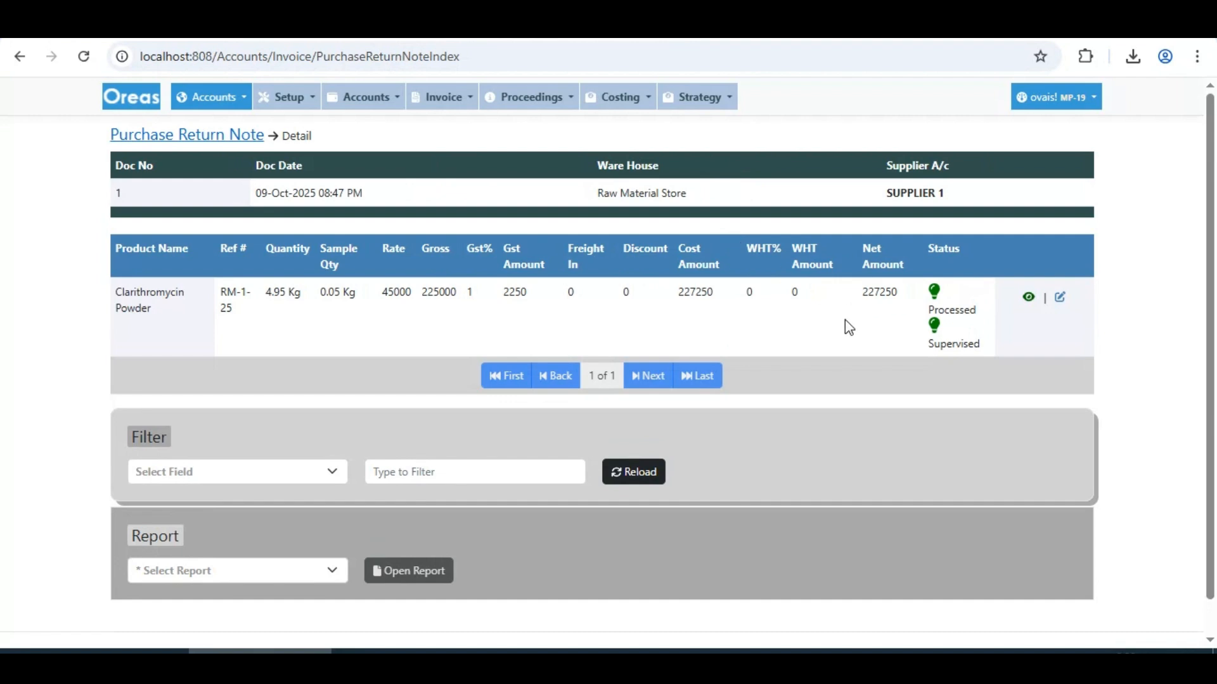
{"action": "double_click", "coordinate": [879, 295]}
Examine the return line's quantity and sample quantity against its net amount.
{"action": "left_click_drag", "start_coordinate": [326, 293], "coordinate": [364, 301]}
{"action": "left_click_drag", "start_coordinate": [302, 293], "coordinate": [265, 293]}
{"action": "left_click_drag", "start_coordinate": [322, 292], "coordinate": [356, 293]}
{"action": "left_click_drag", "start_coordinate": [858, 293], "coordinate": [897, 292]}
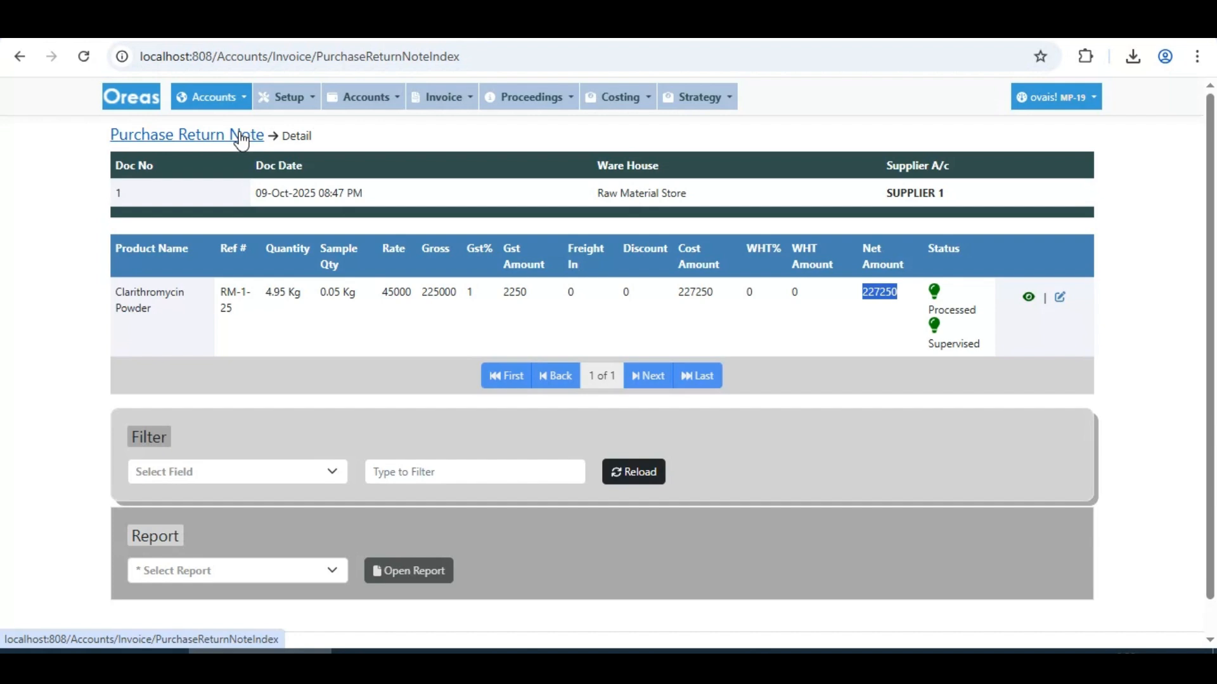
{"action": "left_click_drag", "start_coordinate": [321, 292], "coordinate": [356, 294]}
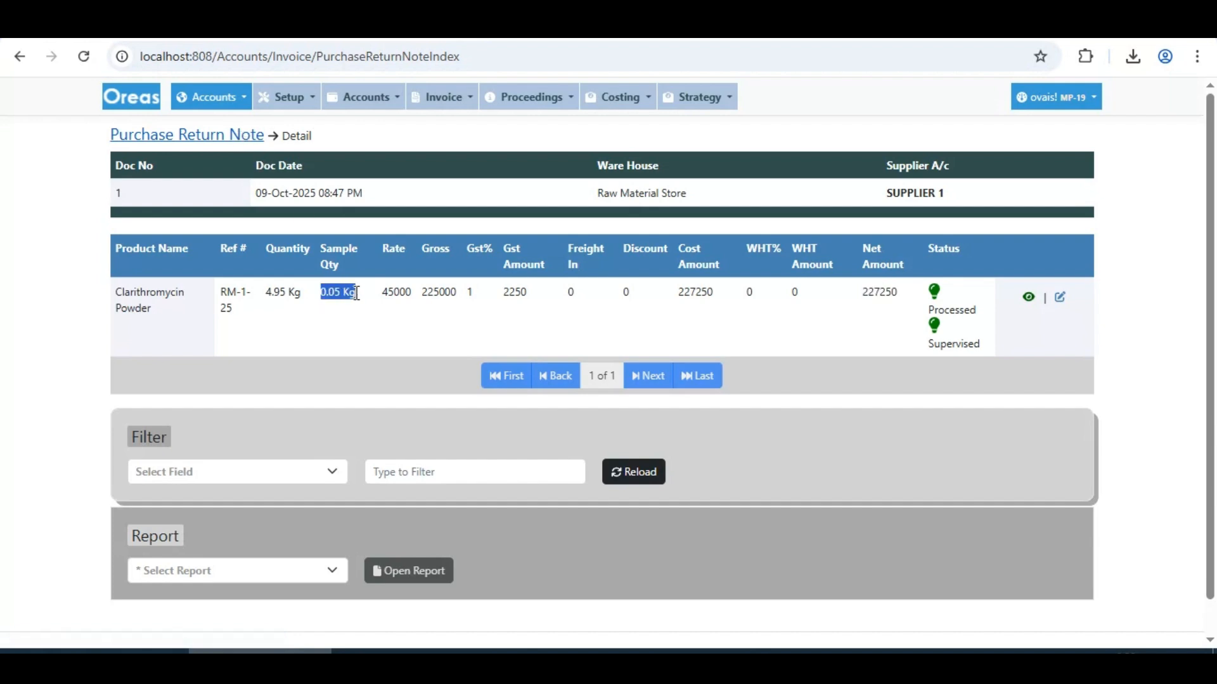
{"action": "left_click_drag", "start_coordinate": [863, 292], "coordinate": [899, 293]}
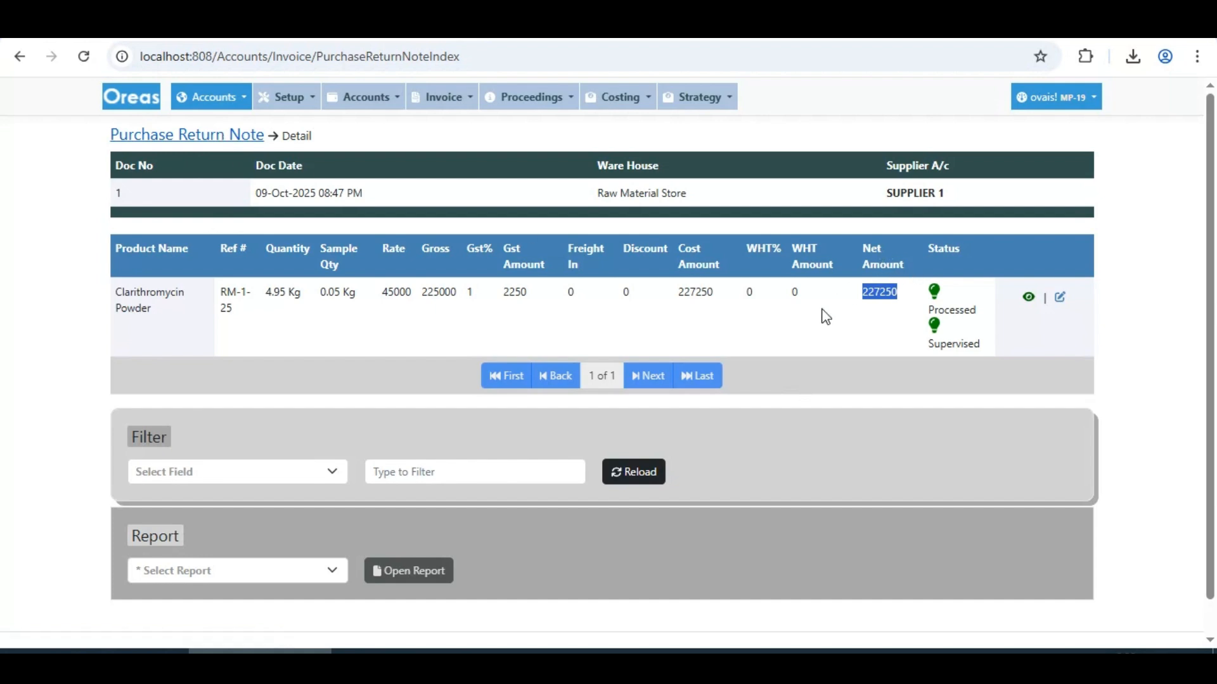
{"action": "left_click_drag", "start_coordinate": [320, 293], "coordinate": [355, 294]}
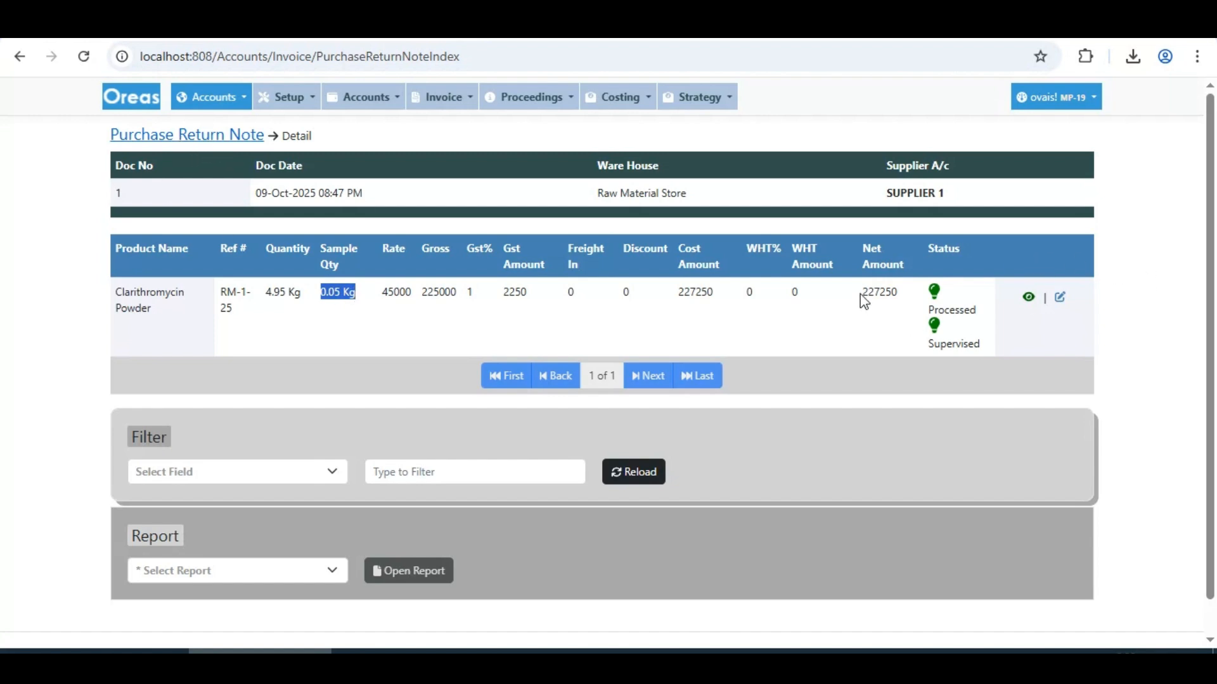
{"action": "left_click_drag", "start_coordinate": [862, 293], "coordinate": [901, 302]}
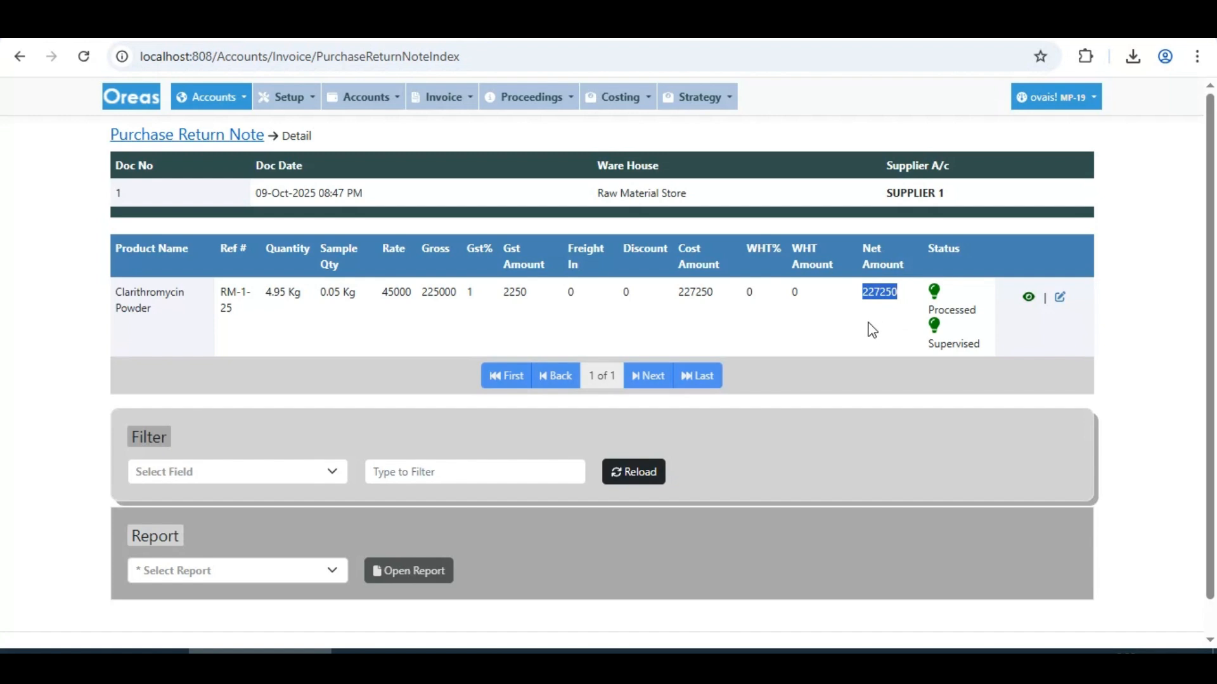
Go back to the purchase return note list and copy the return note's supplier account name, SUPPLIER 1.
{"action": "left_click", "coordinate": [190, 137]}
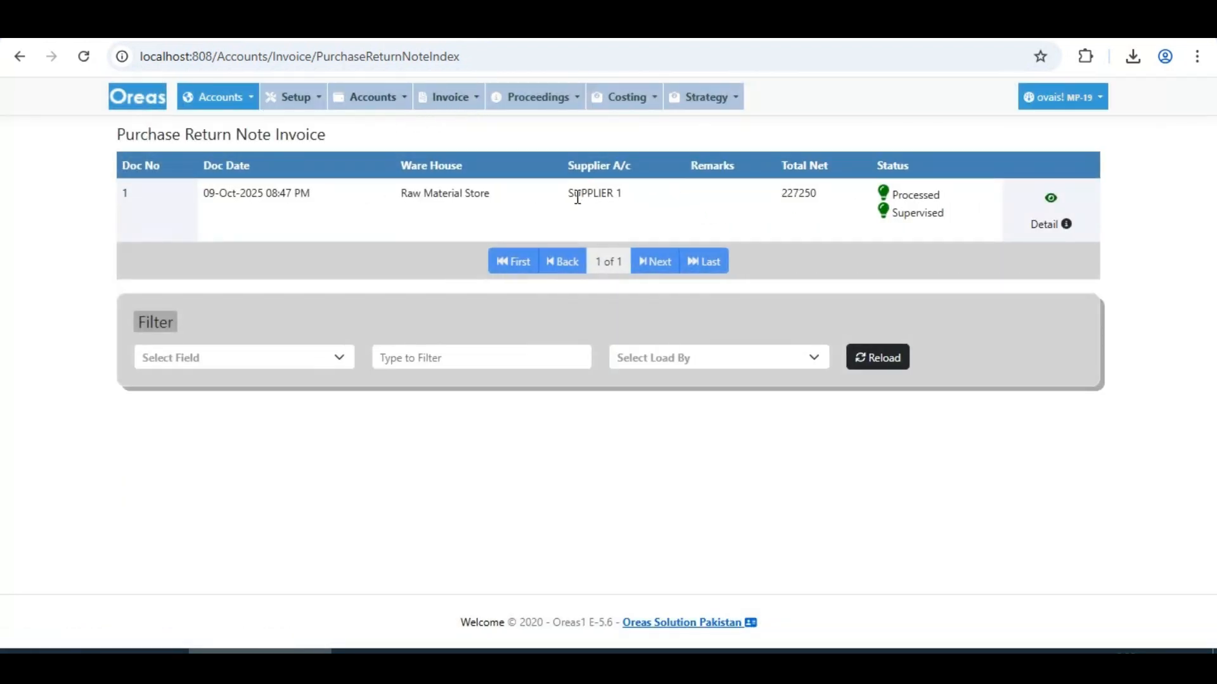
{"action": "left_click_drag", "start_coordinate": [570, 193], "coordinate": [627, 201]}
{"action": "key", "text": "ctrl+c"}
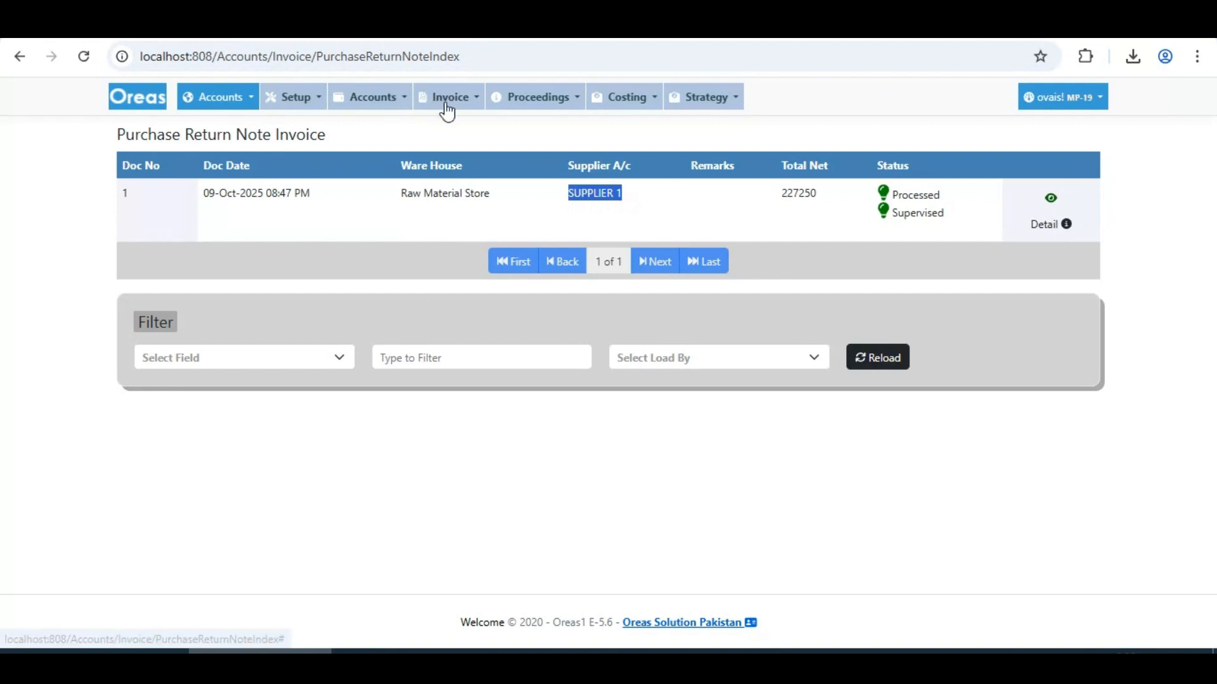
Open the accounts ledger and select SUPPLIER 1 as its account by searching on the account name.
{"action": "left_click", "coordinate": [535, 101]}
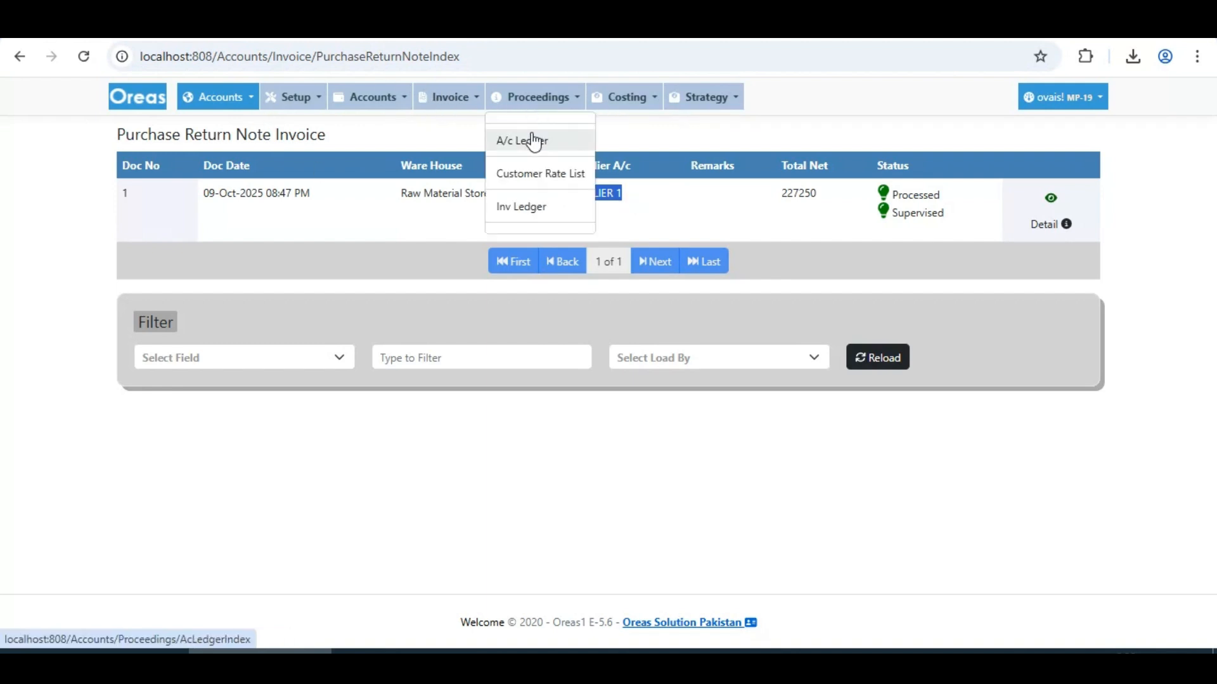
{"action": "left_click", "coordinate": [570, 154]}
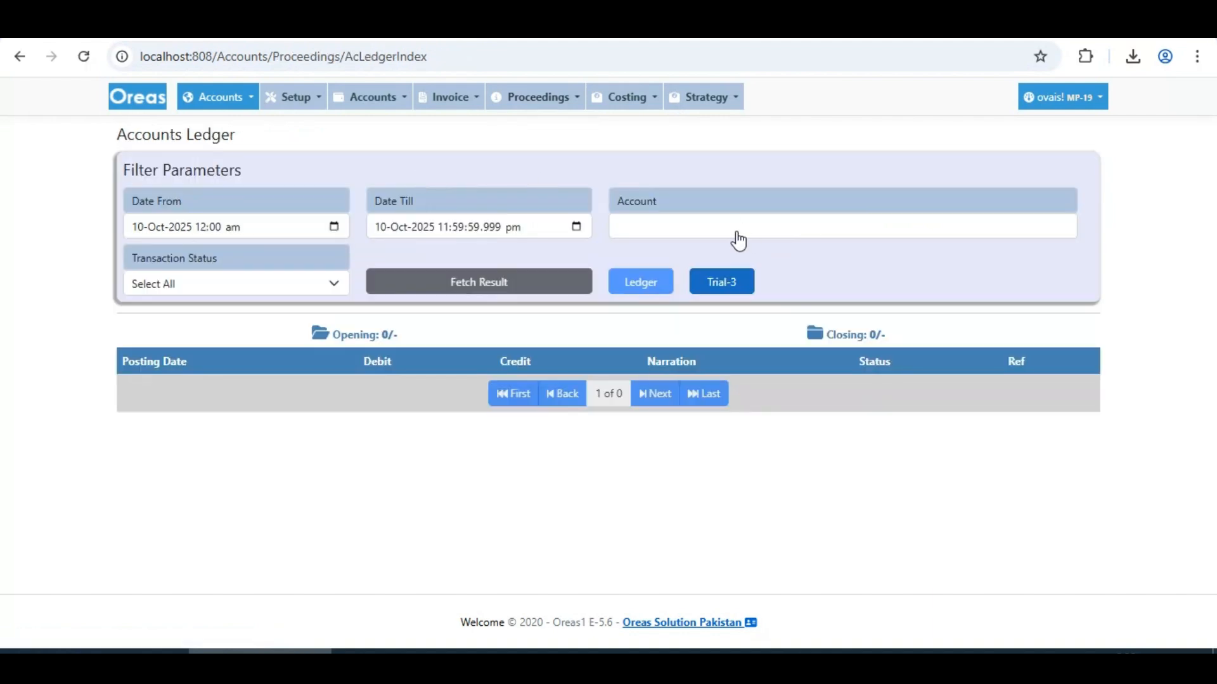
{"action": "left_click", "coordinate": [736, 233]}
{"action": "left_click", "coordinate": [716, 200]}
{"action": "key", "text": "ctrl+v"}
{"action": "left_click", "coordinate": [796, 216]}
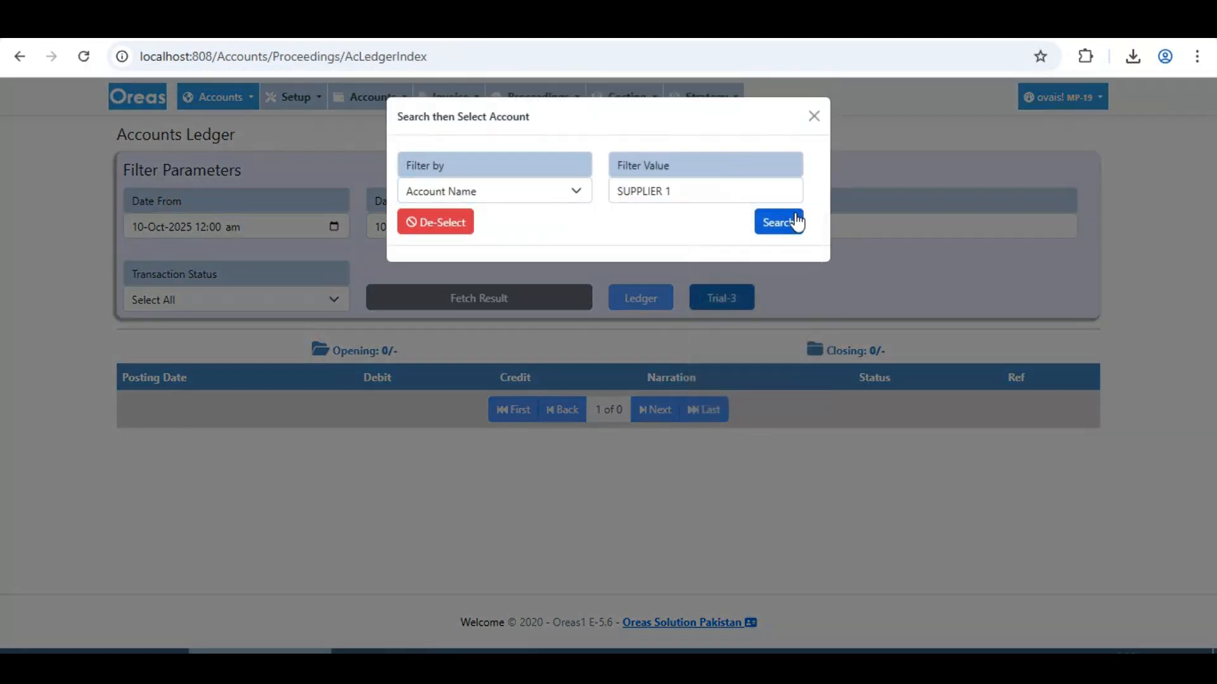
{"action": "left_click", "coordinate": [443, 250]}
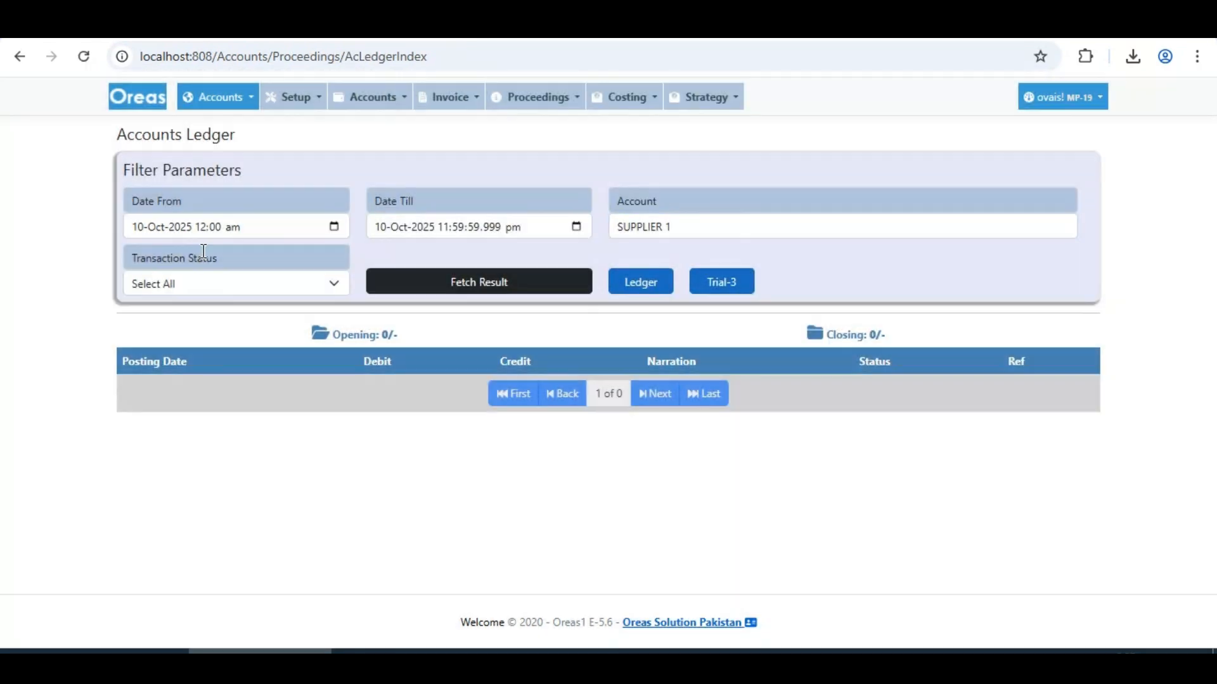
Set the ledger's start date to 08-Oct-2025 and fetch the supplier's postings.
{"action": "left_click", "coordinate": [144, 228]}
{"action": "type", "text": "08"}
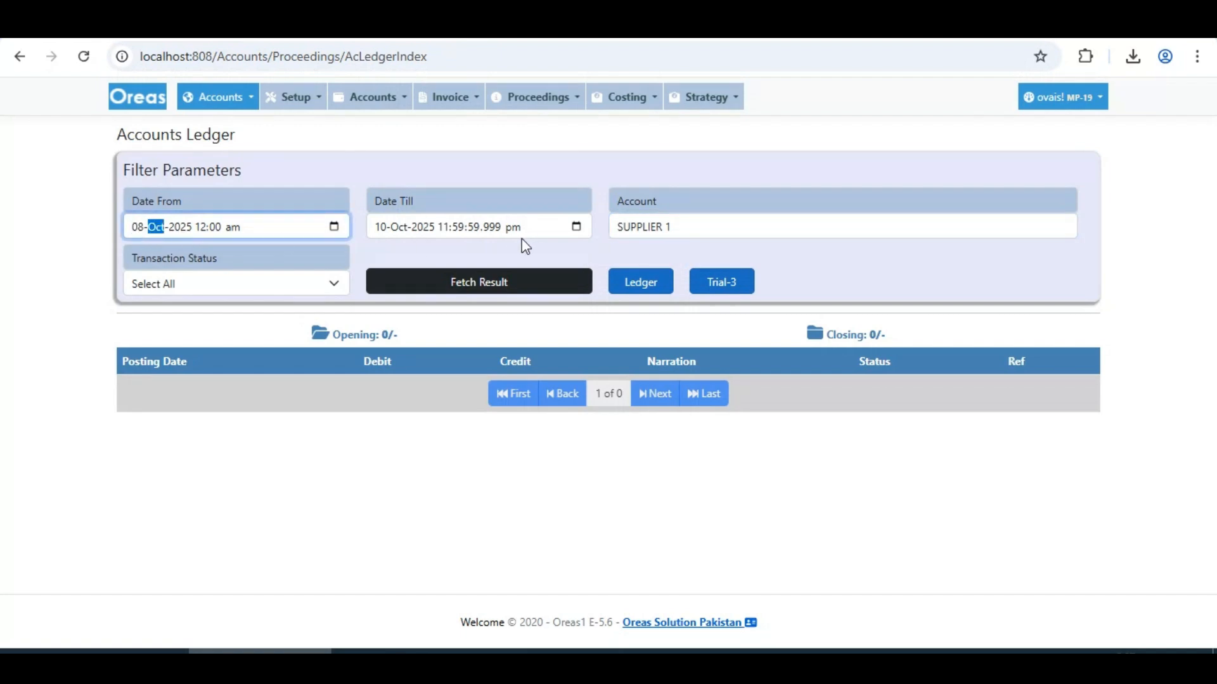
{"action": "left_click", "coordinate": [516, 286]}
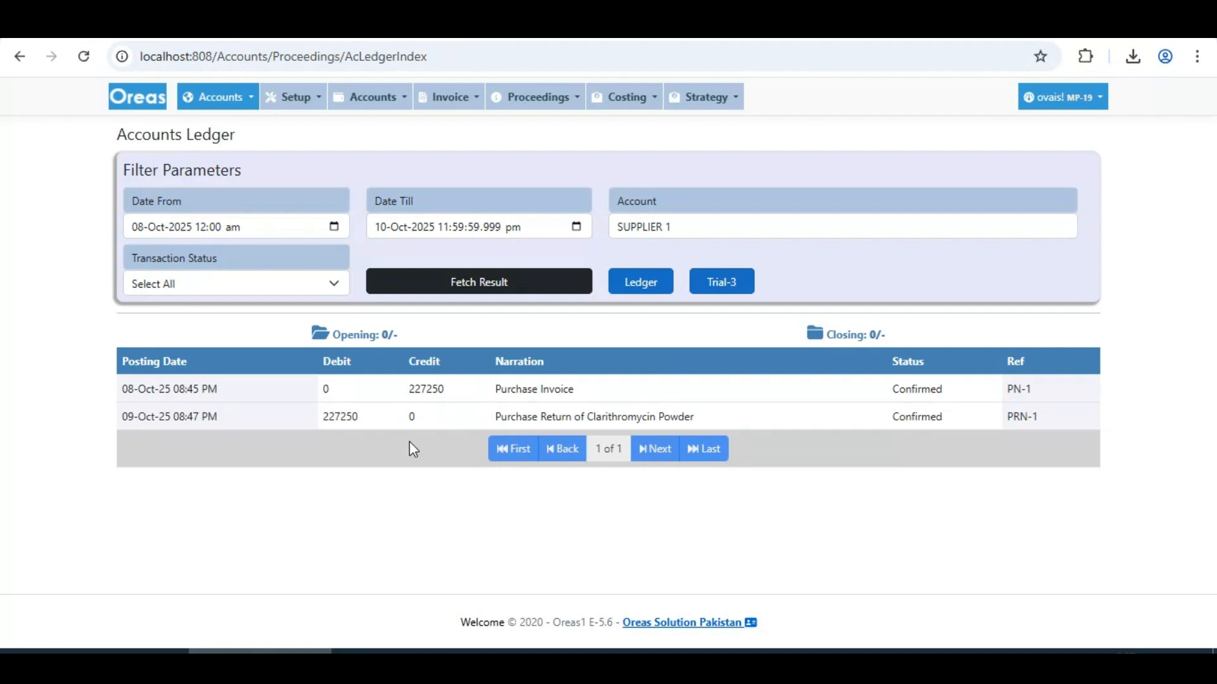
Examine the purchase invoice posting's narration, credit amount and posting date in the supplier's ledger.
{"action": "left_click_drag", "start_coordinate": [500, 394], "coordinate": [605, 398]}
{"action": "left_click_drag", "start_coordinate": [414, 393], "coordinate": [445, 394]}
{"action": "left_click_drag", "start_coordinate": [124, 394], "coordinate": [223, 402]}
Examine the purchase return posting's date, narration, debit amount and reference in the supplier's ledger.
{"action": "left_click_drag", "start_coordinate": [122, 416], "coordinate": [218, 417]}
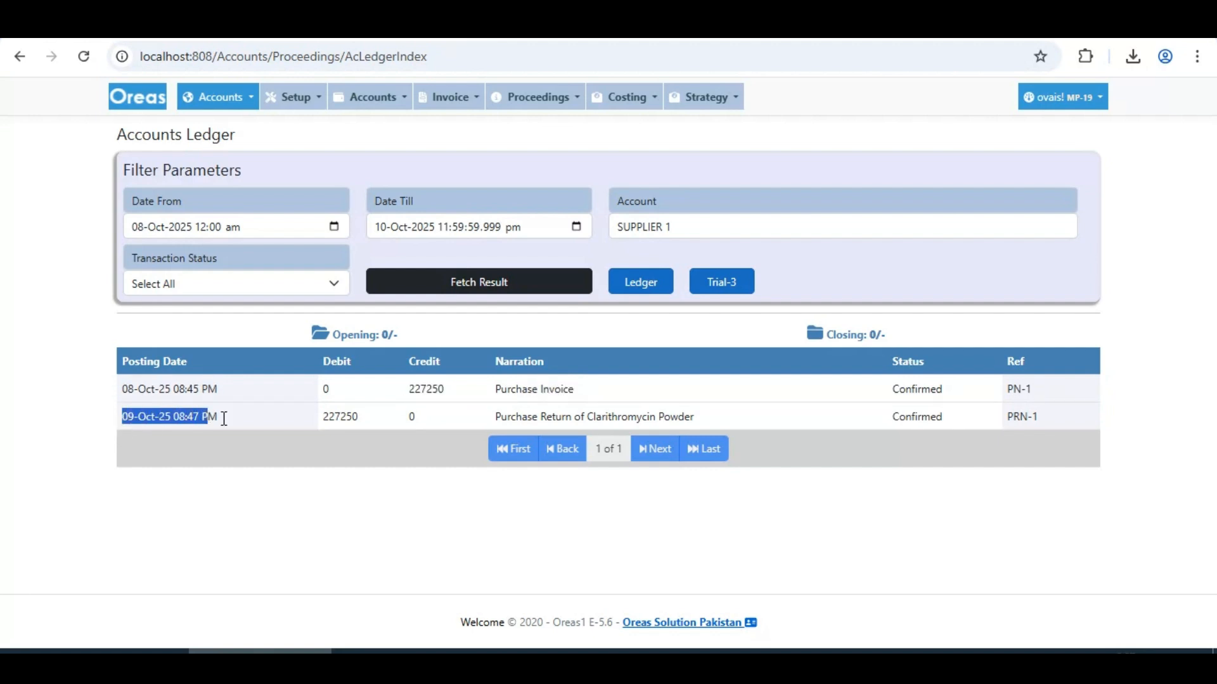
{"action": "left_click_drag", "start_coordinate": [496, 416], "coordinate": [706, 427]}
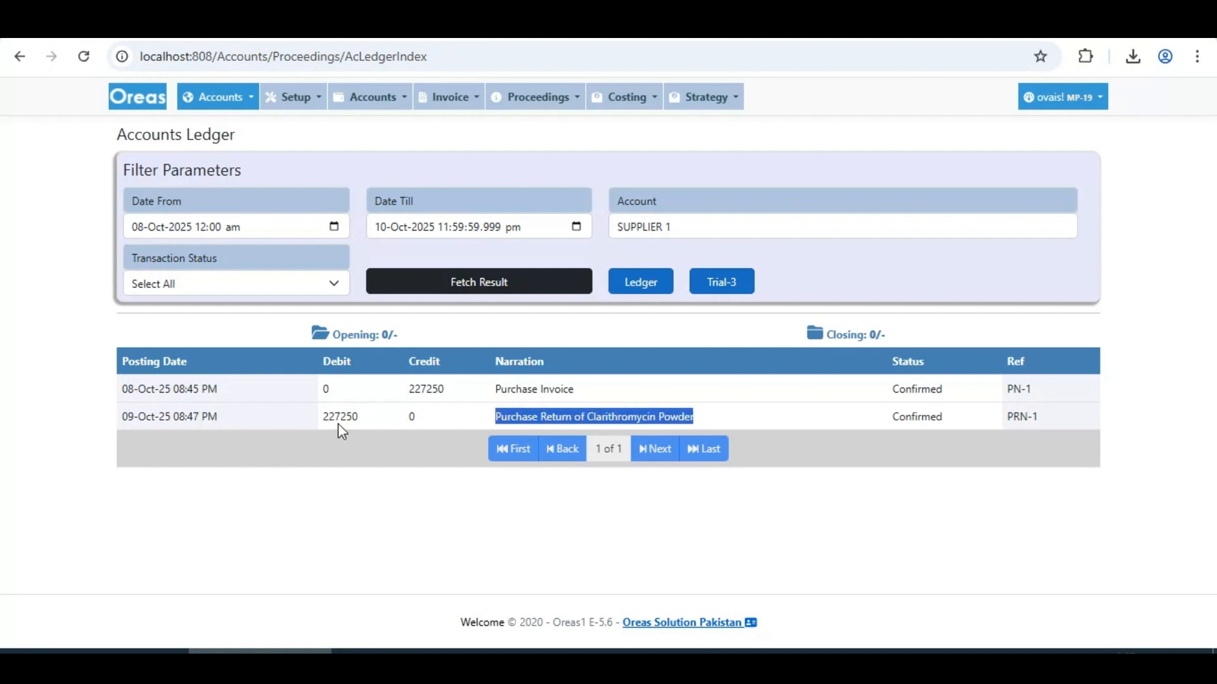
{"action": "left_click_drag", "start_coordinate": [322, 419], "coordinate": [360, 417]}
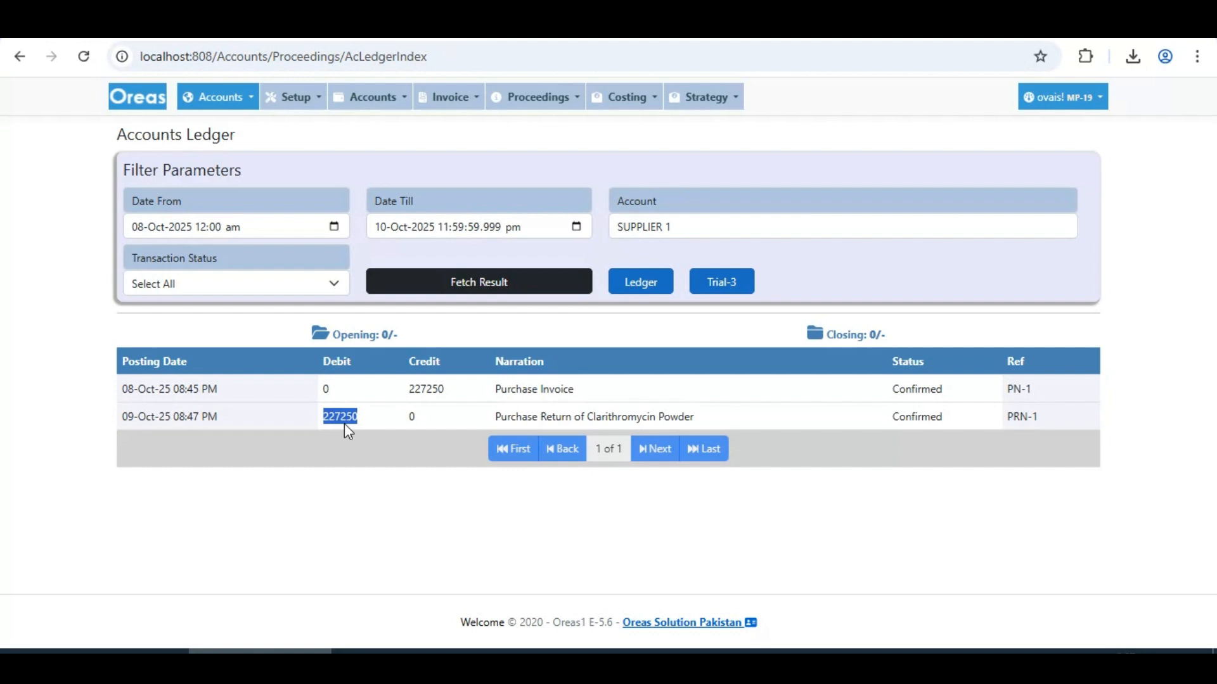
{"action": "left_click", "coordinate": [384, 418]}
{"action": "left_click_drag", "start_coordinate": [1005, 417], "coordinate": [1033, 396]}
{"action": "left_click", "coordinate": [345, 358]}
{"action": "left_click", "coordinate": [474, 100]}
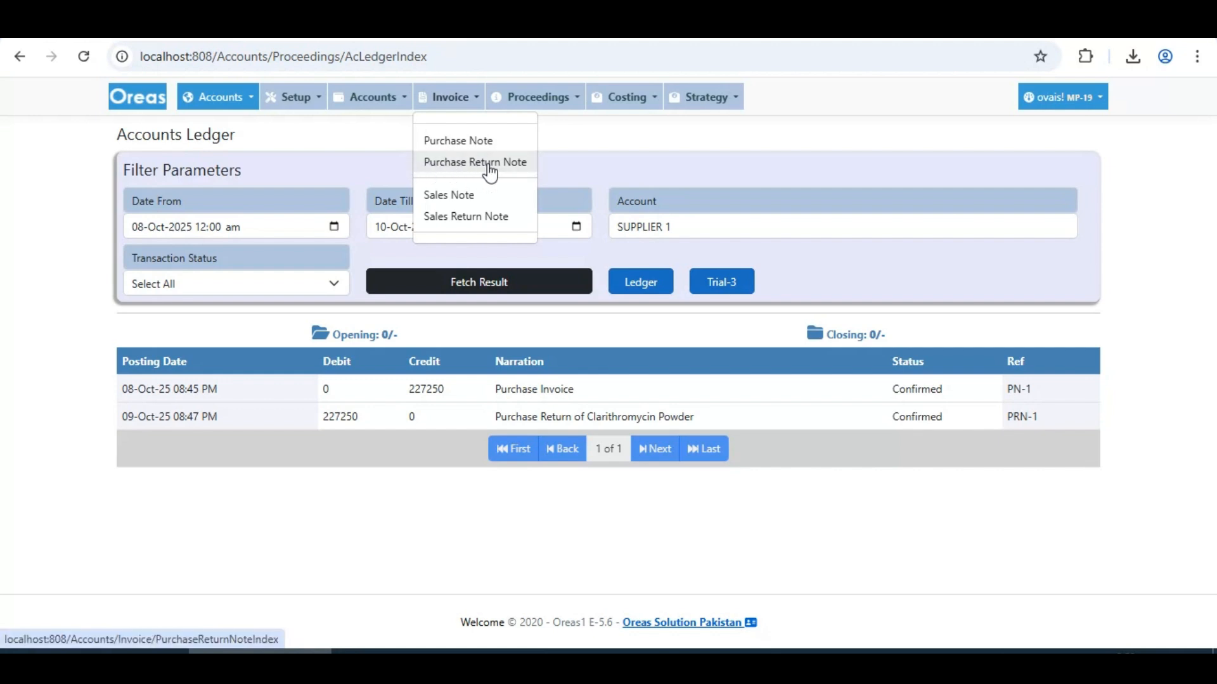
{"action": "left_click", "coordinate": [656, 160]}
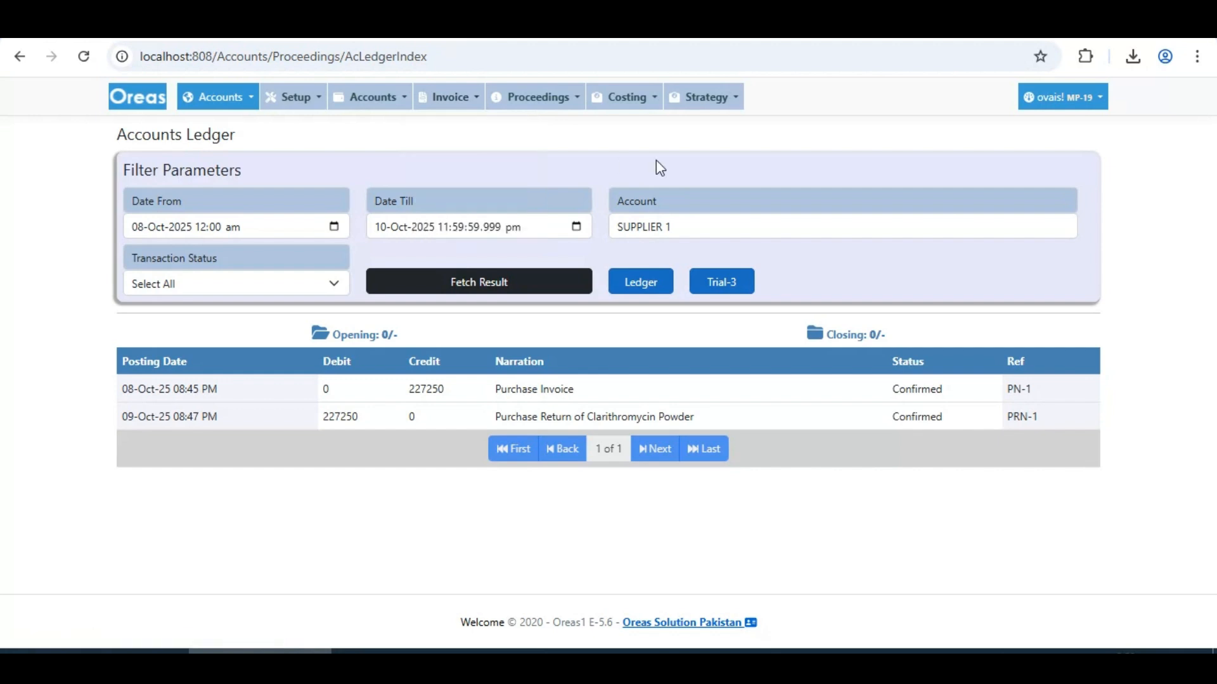